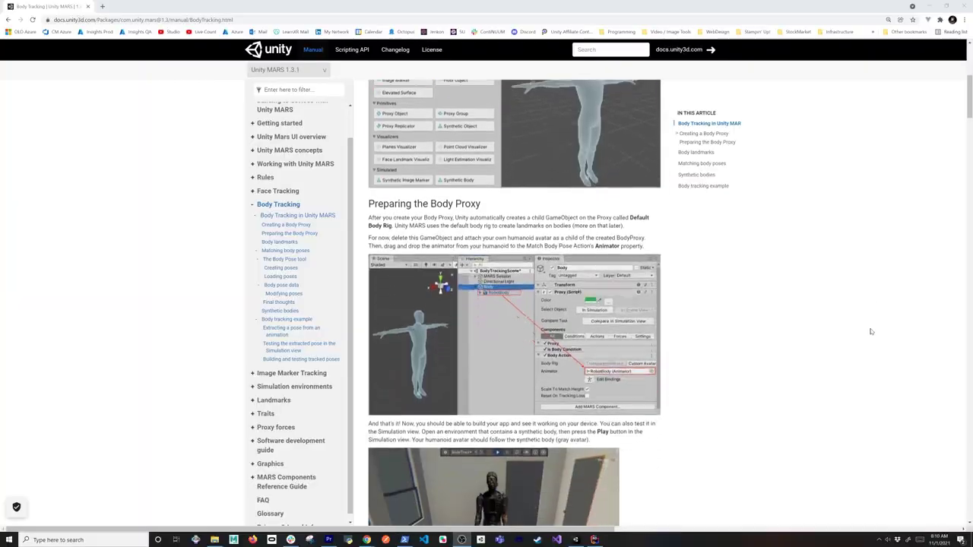
Scroll the Body Tracking manual page down to the 'Preparing the Body Proxy' section.
scroll(871, 332, down, 3)
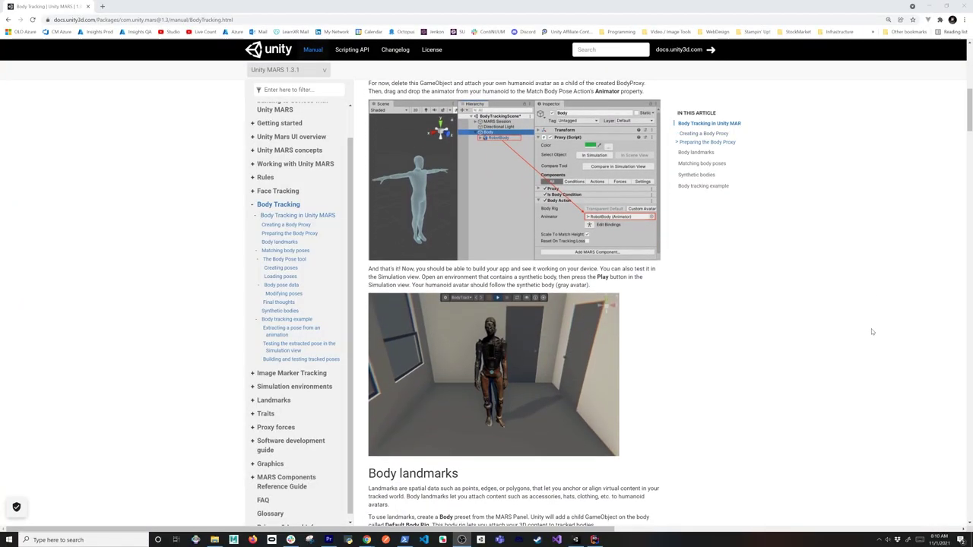
scroll(872, 331, down, 1)
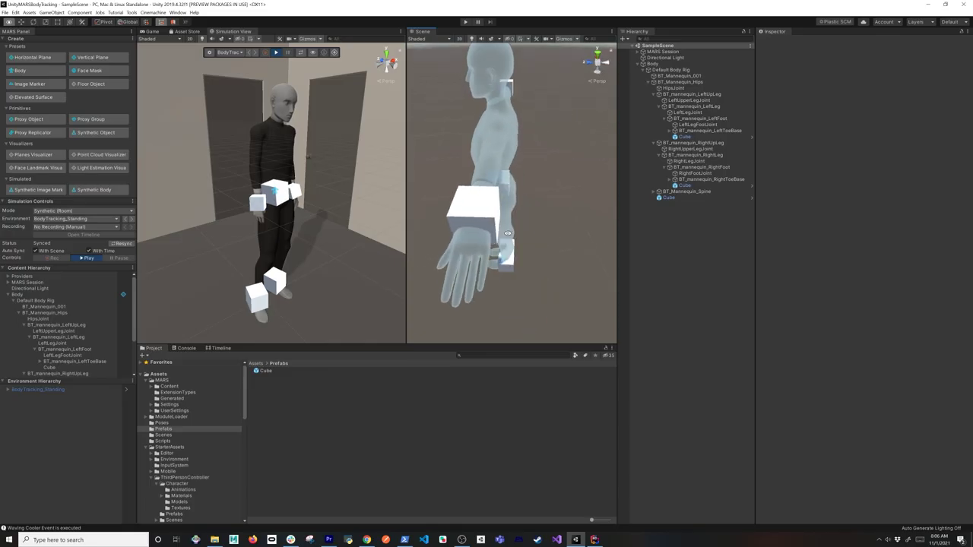
alt+drag(506, 234, 462, 227)
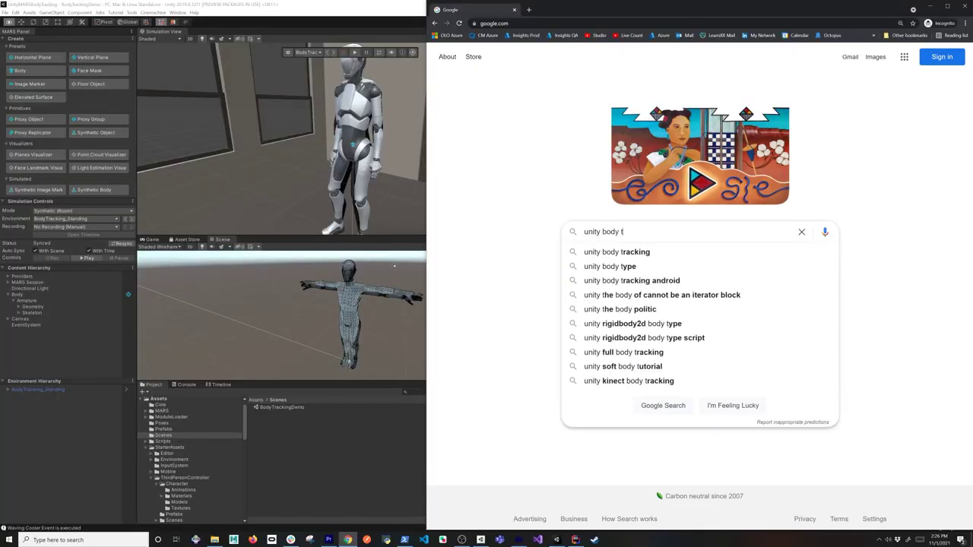
Search Google for 'unity body tracking' and browse the Videos results.
text(racking)
key(Return)
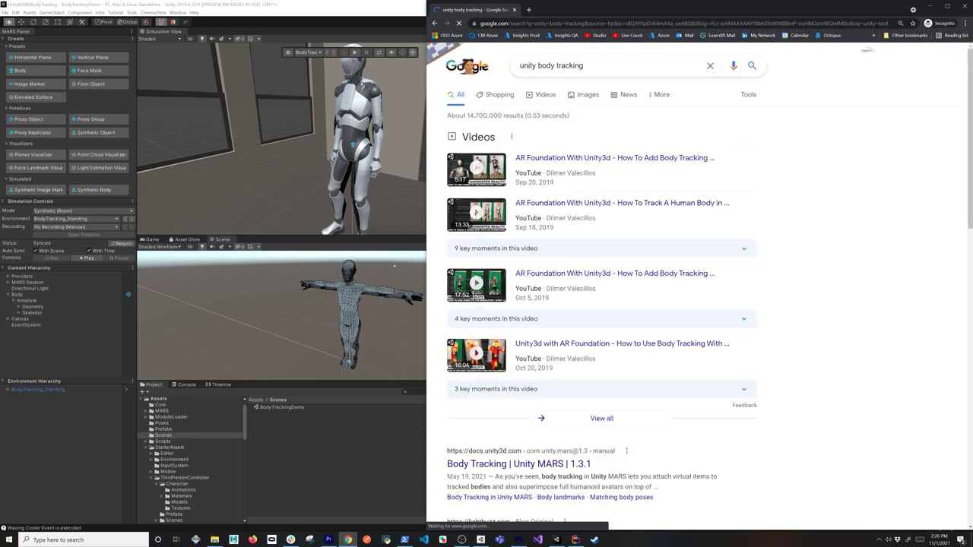
click(543, 98)
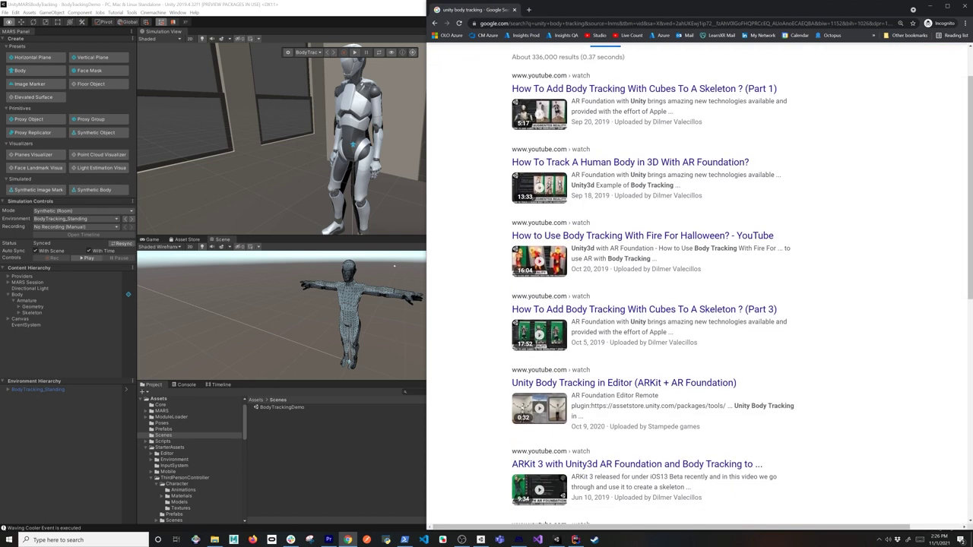
scroll(689, 171, down, 3)
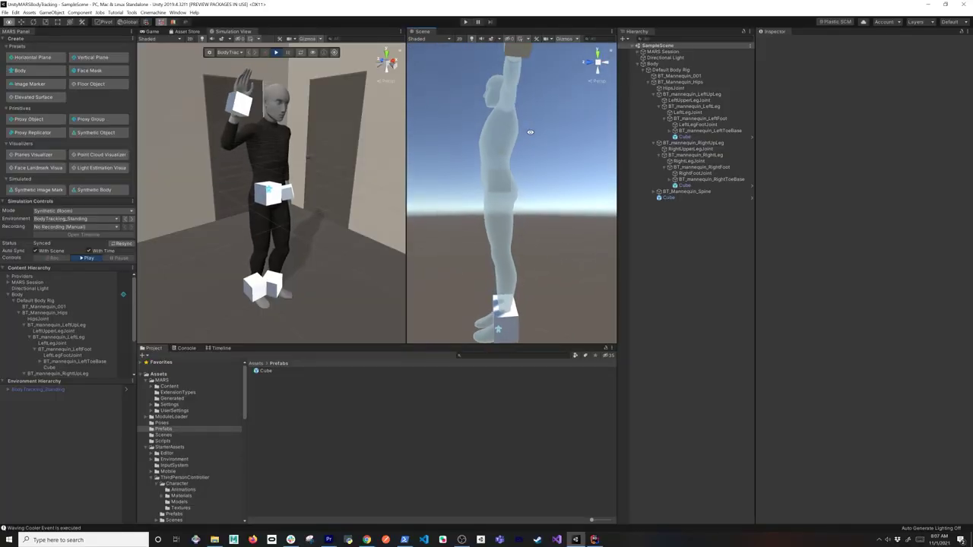
alt+drag(529, 131, 588, 169)
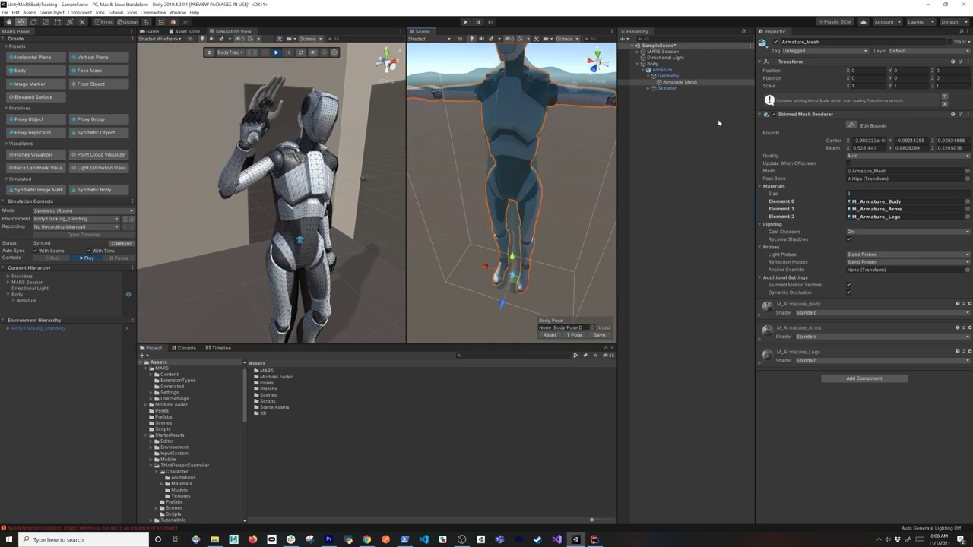
Select Body in the Hierarchy to show its Proxy components and body pose action.
click(652, 63)
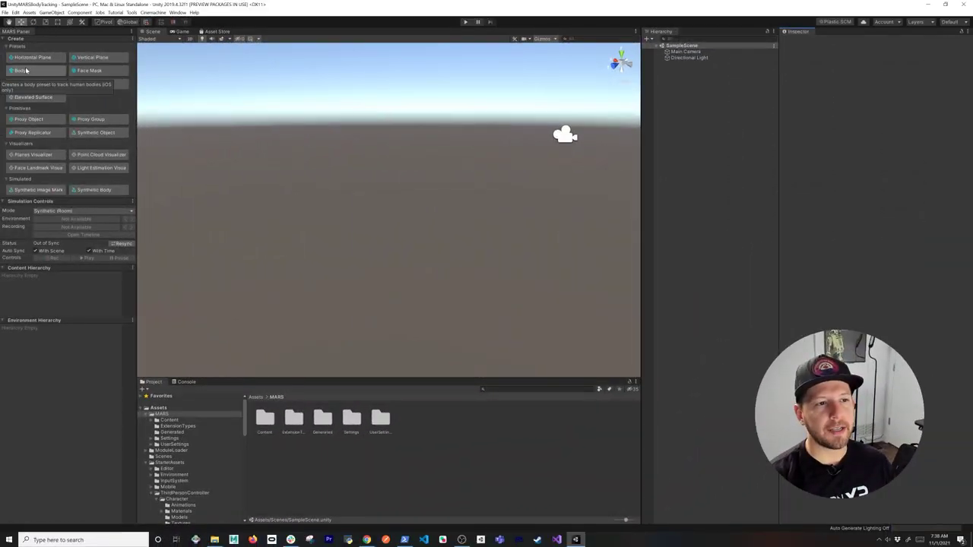
Add a Body preset from the MARS Panel's Create section and orbit around the new avatar.
click(20, 70)
alt+drag(362, 172, 279, 190)
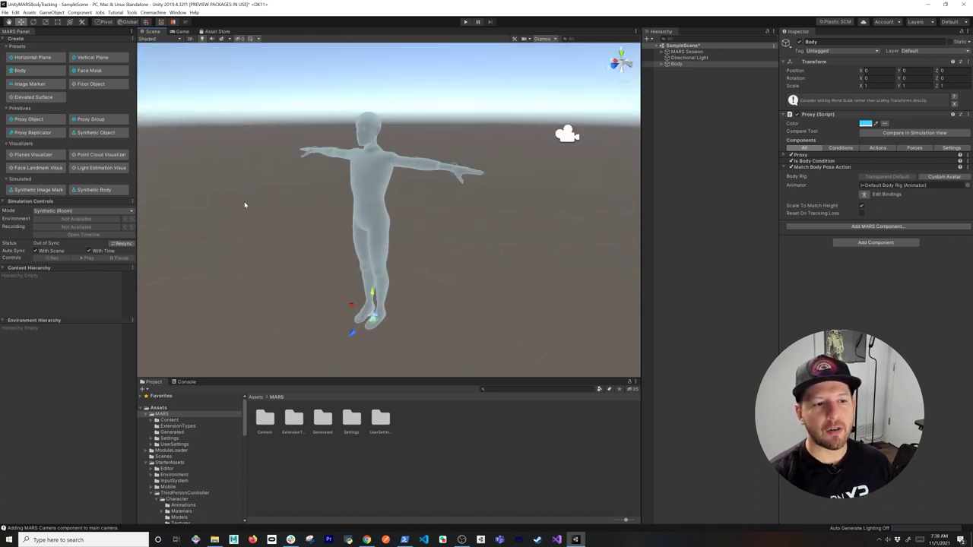
alt+drag(341, 165, 339, 188)
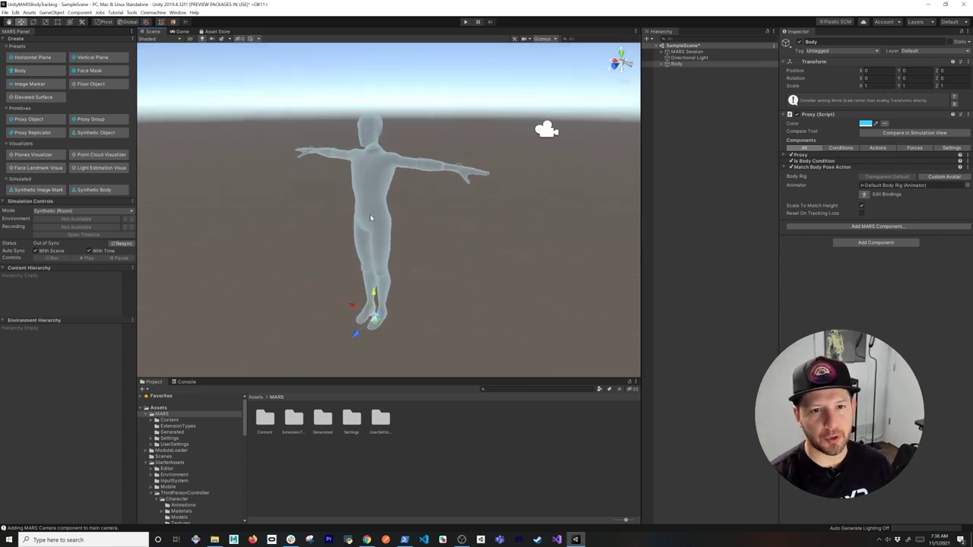
alt+drag(370, 218, 415, 177)
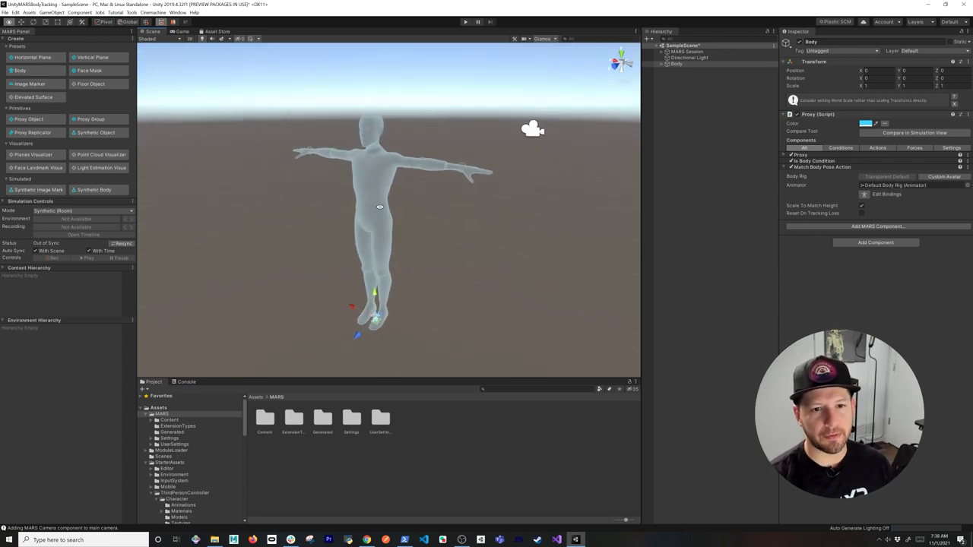
Inspect MARS Session, its Main Camera and nested MARS User, then return to Body.
click(688, 51)
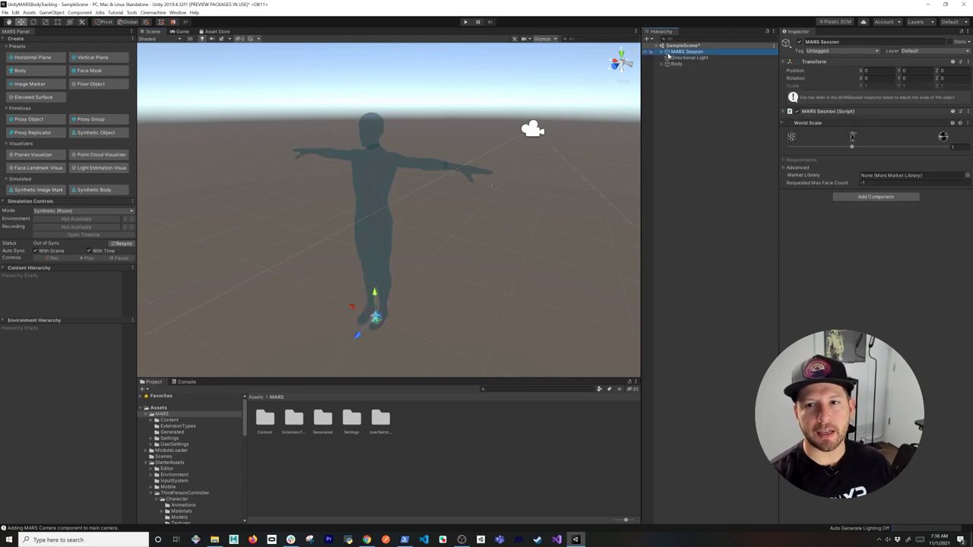
click(661, 52)
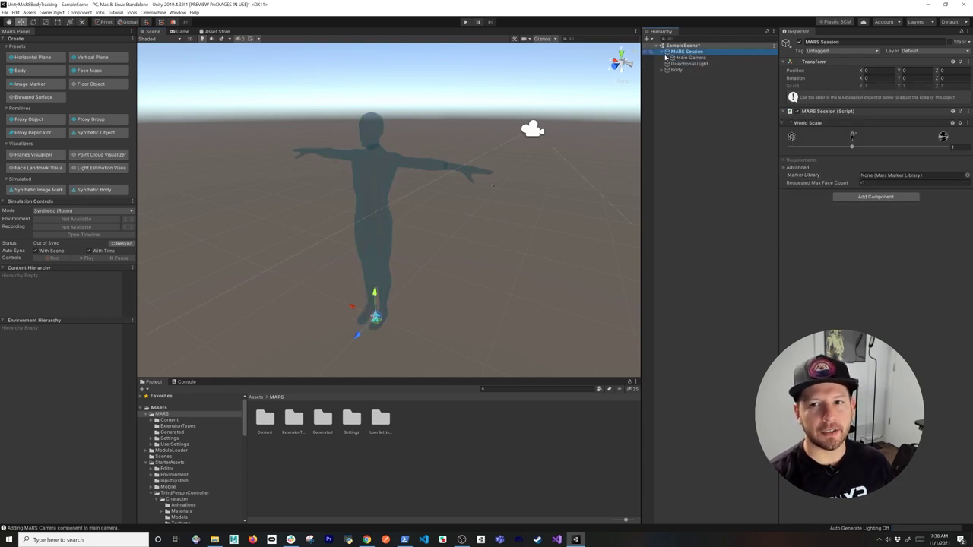
click(687, 57)
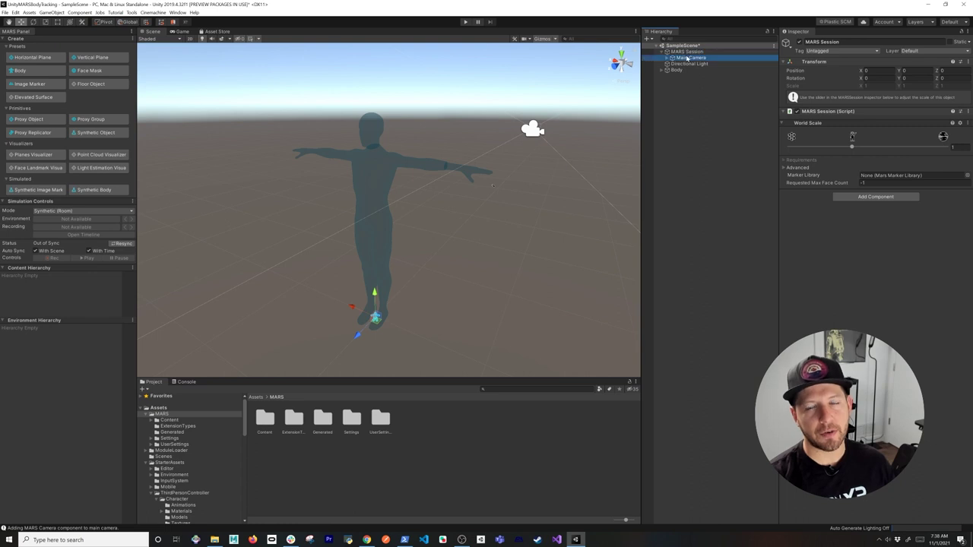
click(666, 57)
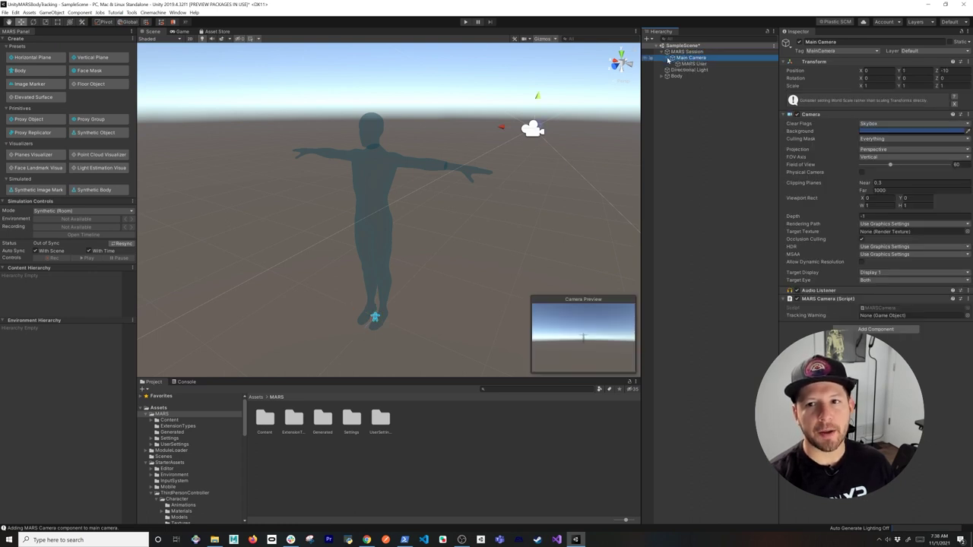
click(684, 64)
key(Left)
key(Left)
key(Left)
key(Left)
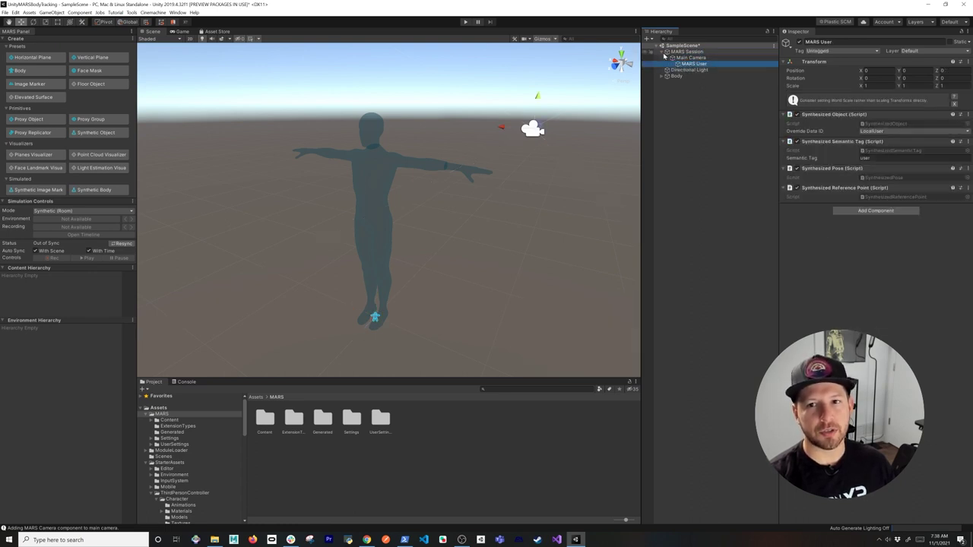
key(Down)
key(Down)
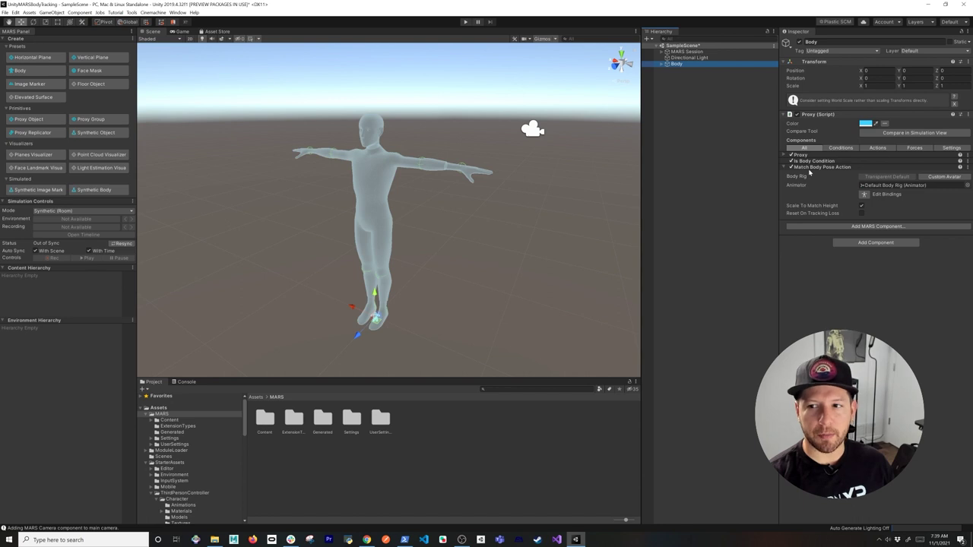
Ping Default Body Rig in the Hierarchy from the Match Body Pose Action's Animator field.
click(860, 187)
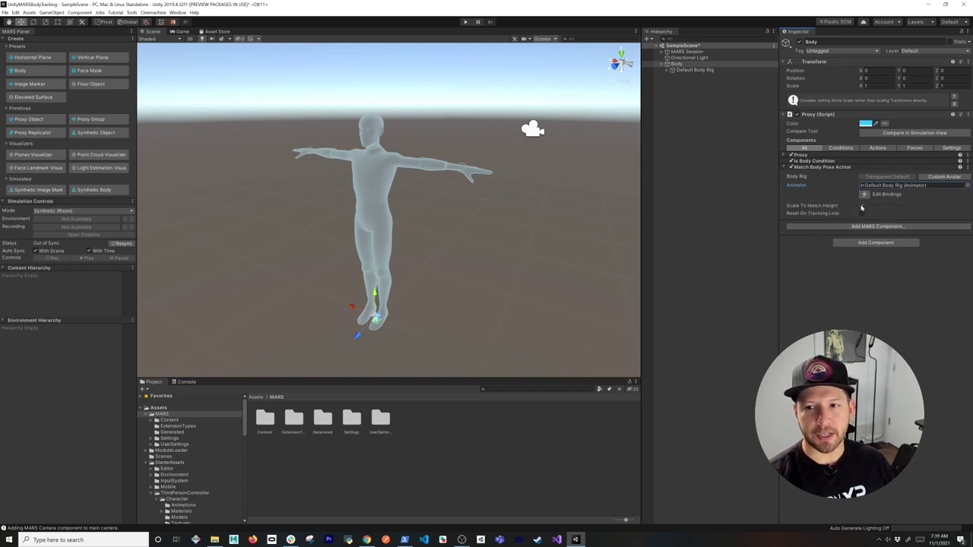
Inspect Default Body Rig's animator, then choose Edit Bindings on Body's Match Body Pose Action.
click(696, 70)
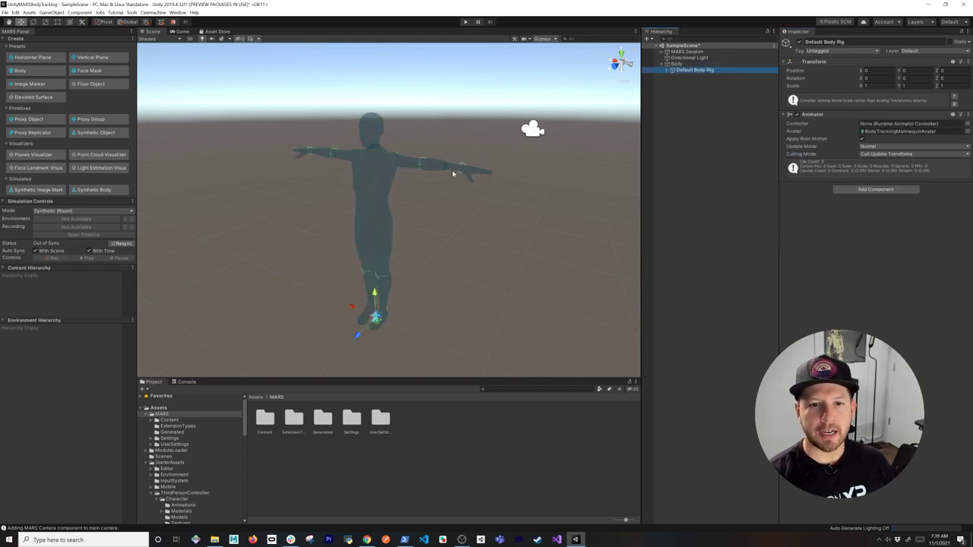
scroll(454, 170, up, 5)
alt+drag(454, 170, 396, 206)
scroll(474, 215, down, 5)
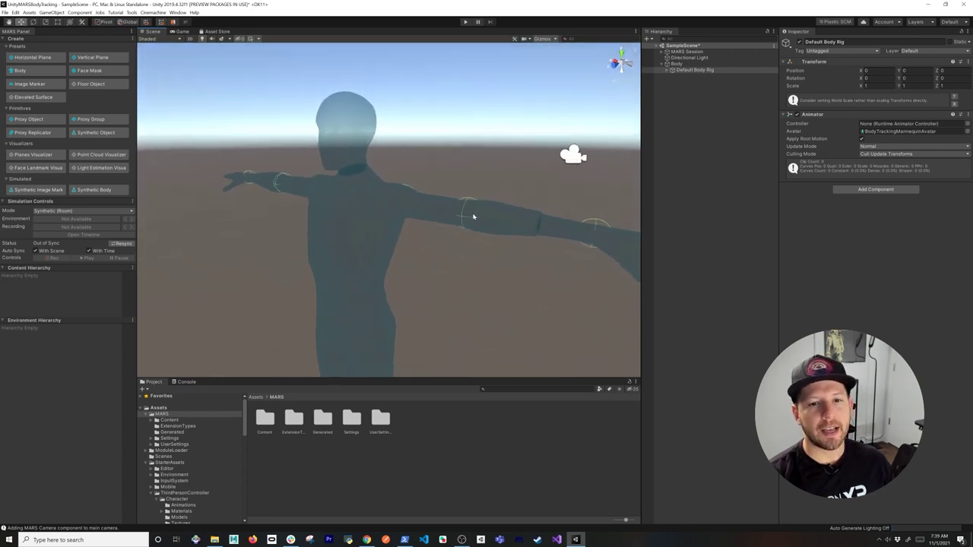
mouse_move(474, 217)
alt+mouse_down()
mouse_move(412, 228)
mouse_move(486, 230)
alt+mouse_up()
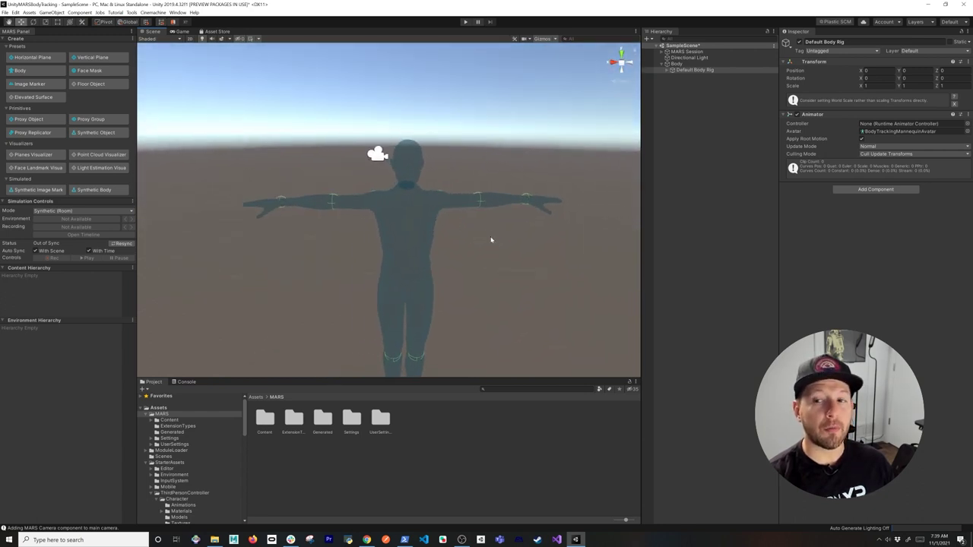
click(677, 63)
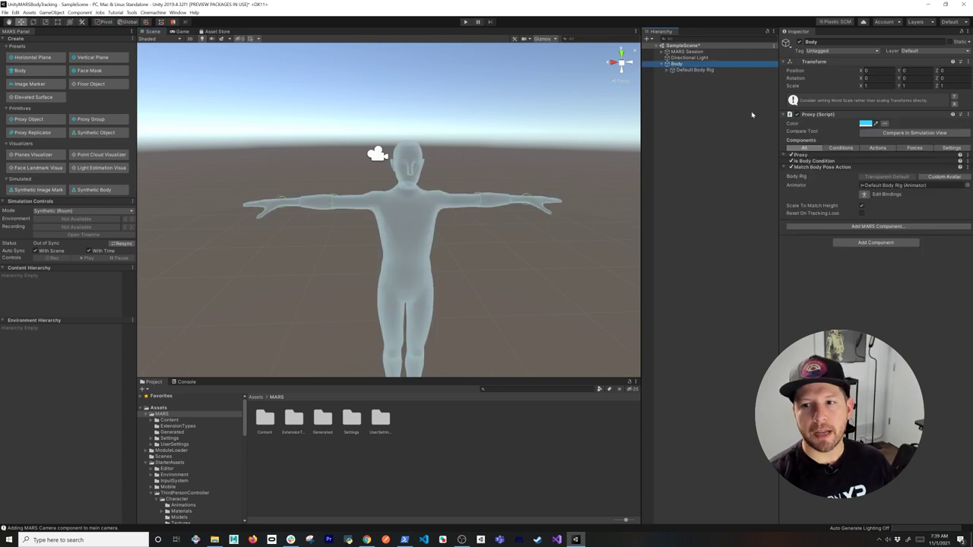
click(864, 195)
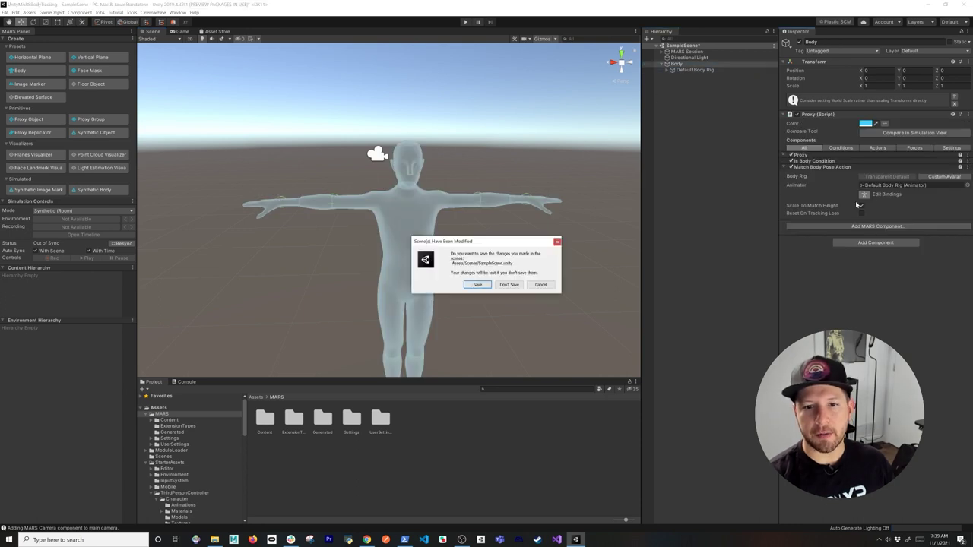
Save the modified scene and widen the bone hierarchy panel beside the mannequin.
click(478, 285)
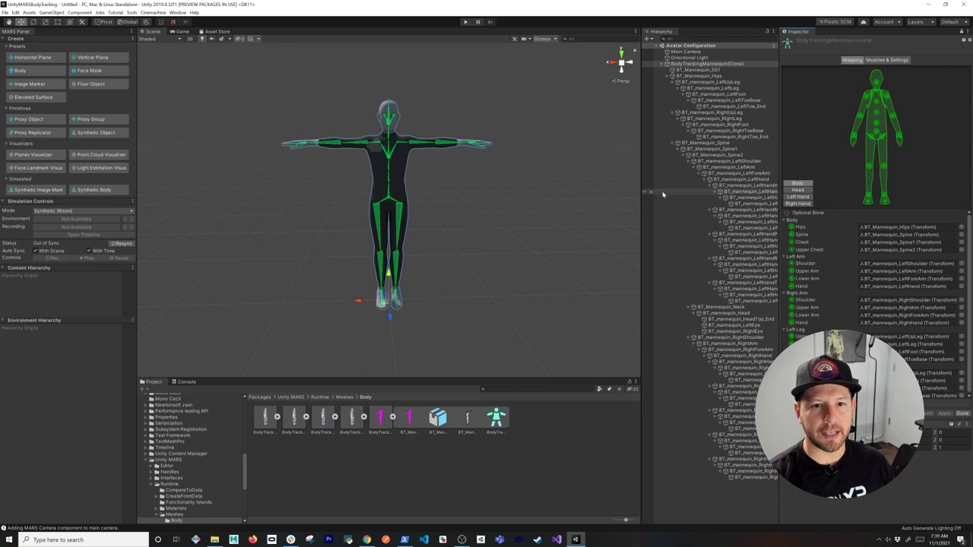
drag(642, 199, 554, 200)
alt+drag(462, 202, 402, 244)
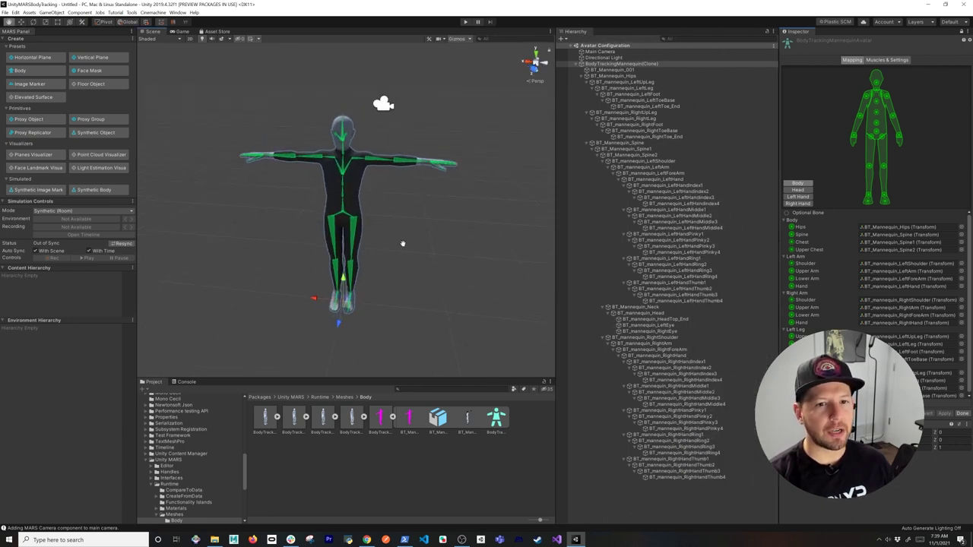
scroll(380, 178, up, 4)
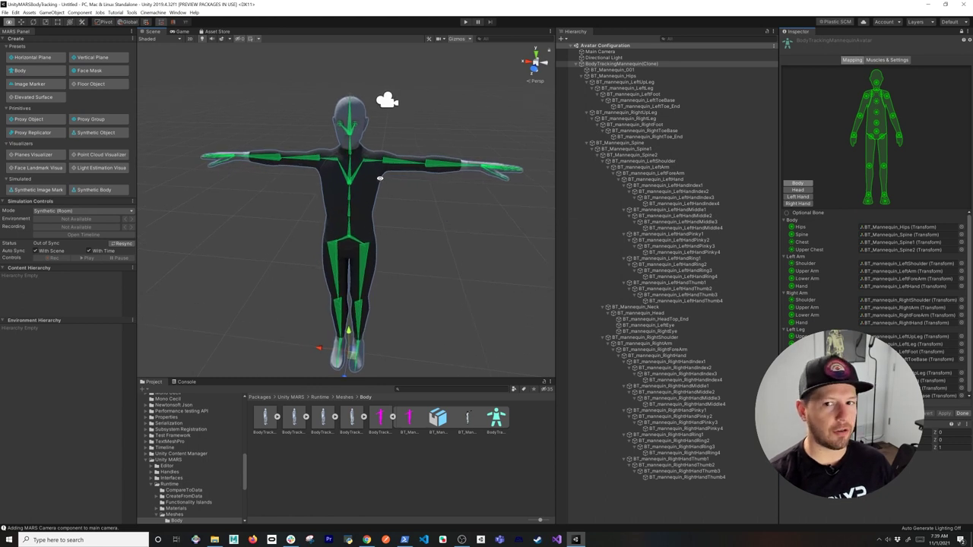
alt+drag(380, 178, 440, 181)
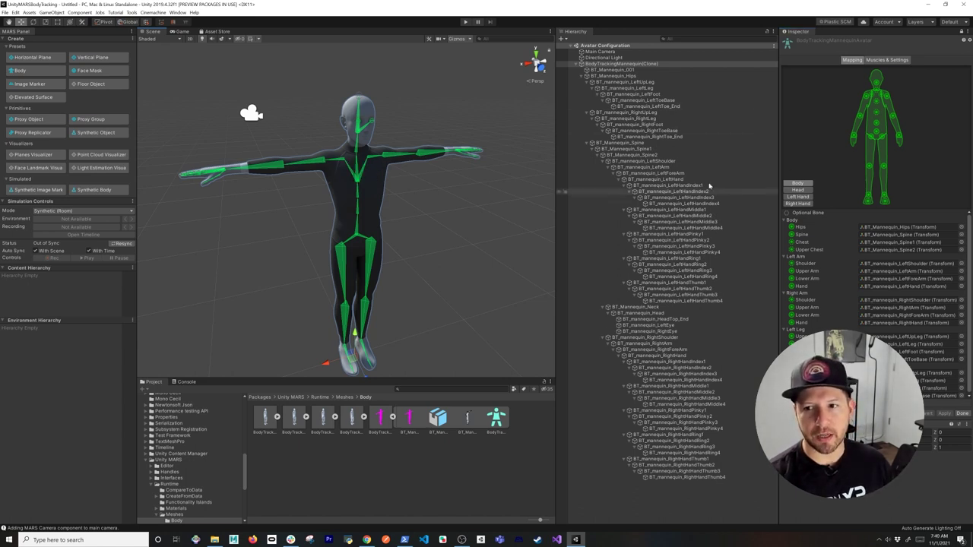
Inspect the Head and Left Hand bone mappings, selecting eye and middle-finger proximal bones.
click(799, 190)
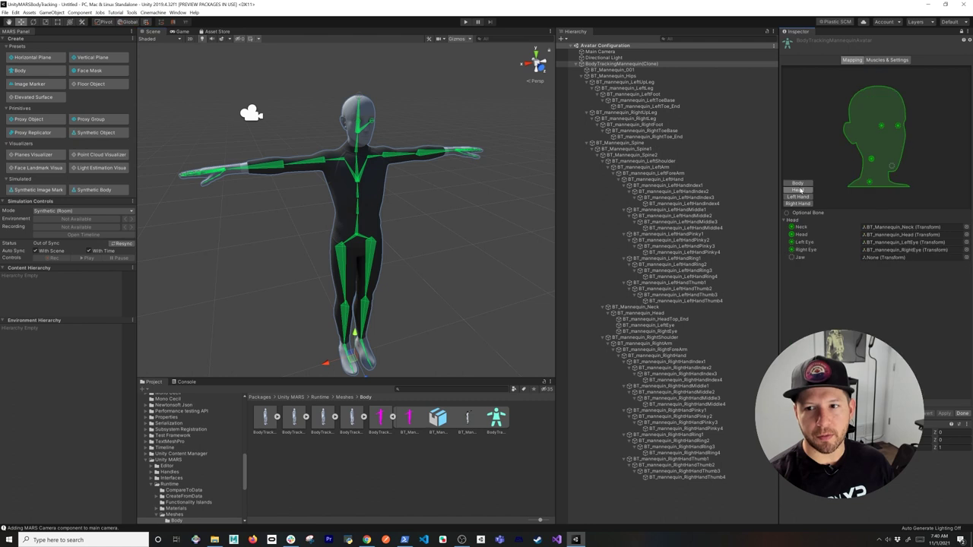
click(881, 126)
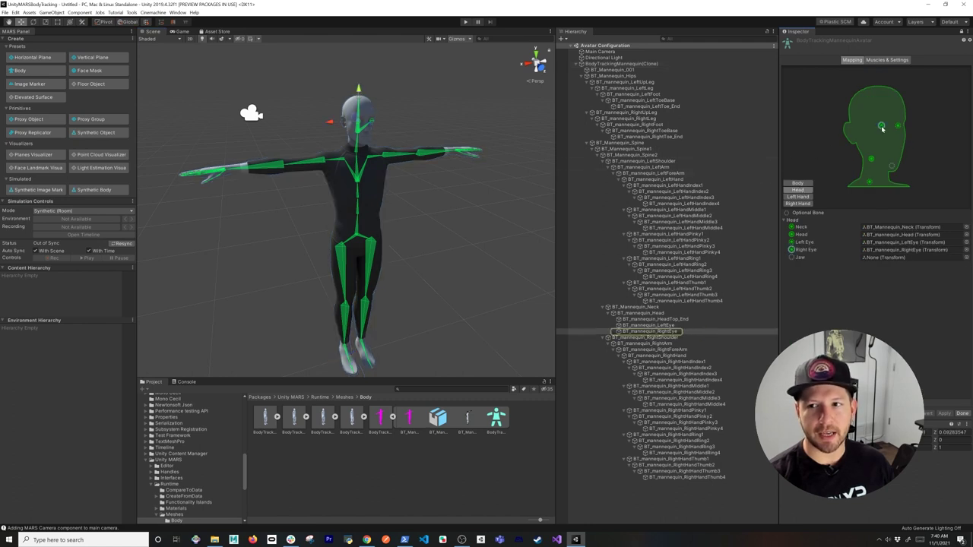
click(899, 127)
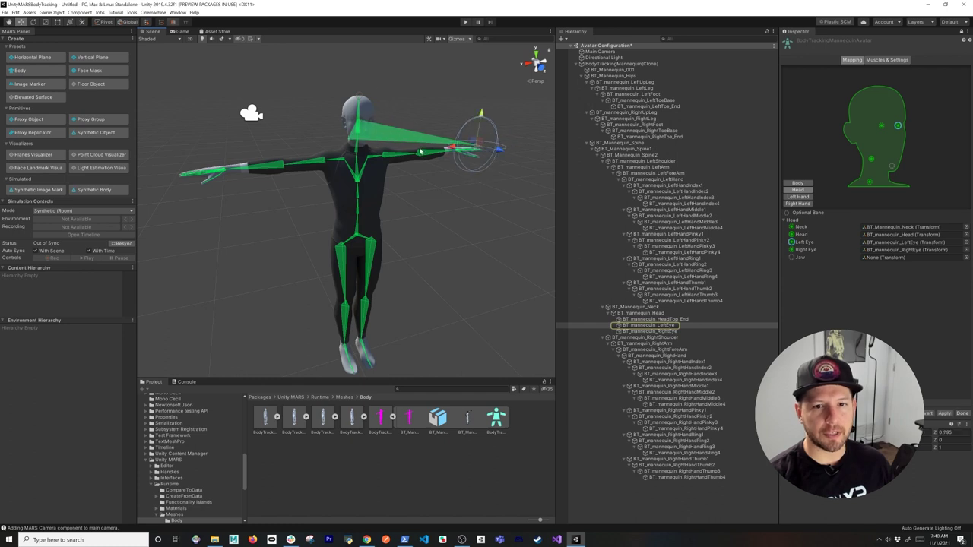
click(806, 197)
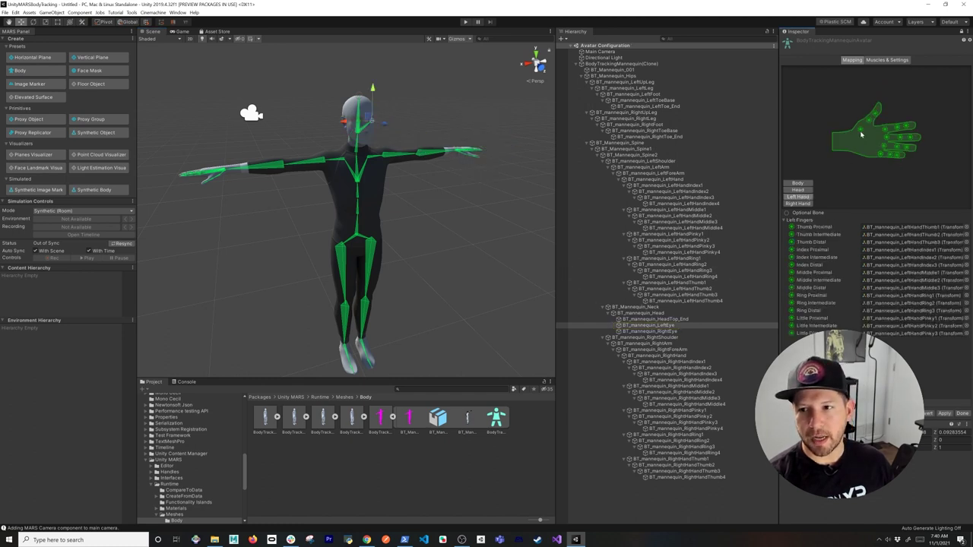
click(886, 138)
key(f)
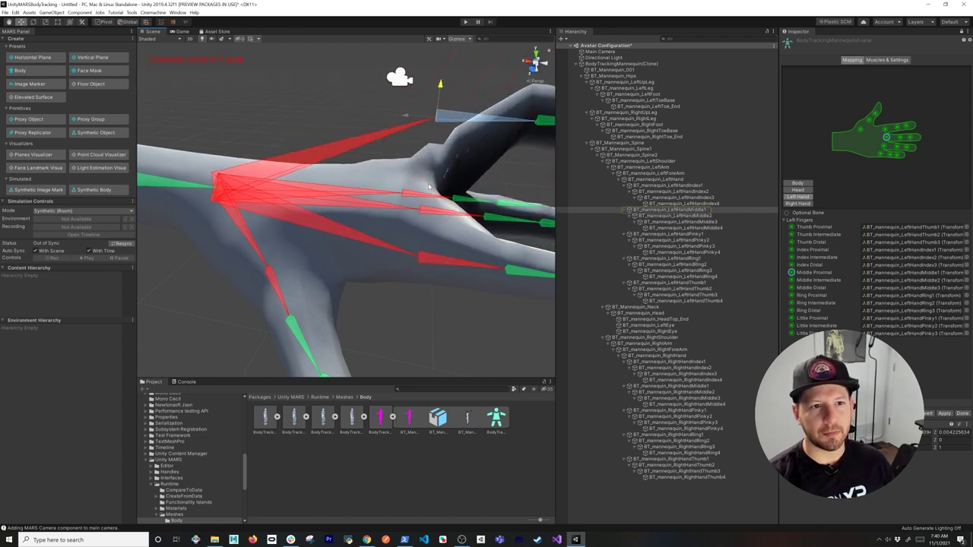
scroll(396, 214, down, 8)
scroll(374, 213, down, 3)
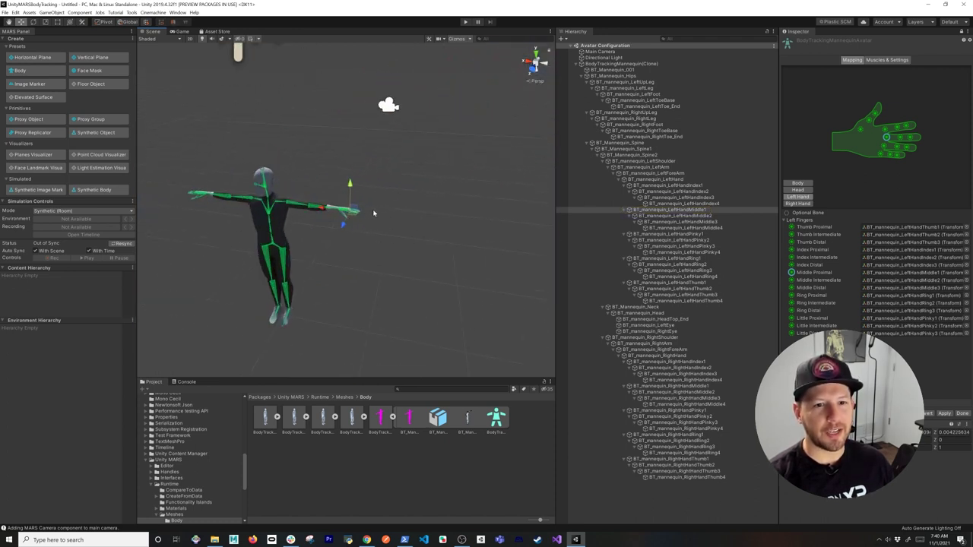
alt+drag(350, 190, 351, 202)
key(ctrl+z)
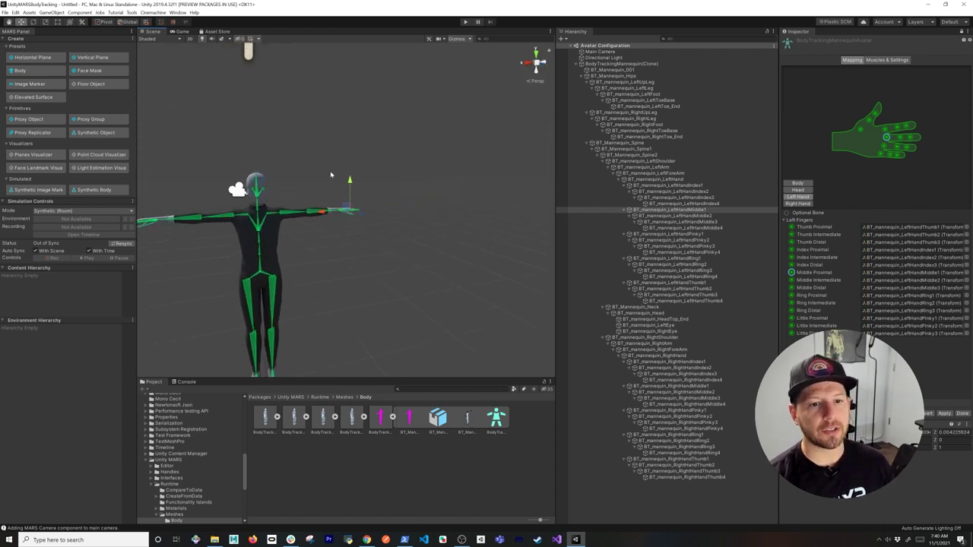
alt+drag(328, 182, 433, 261)
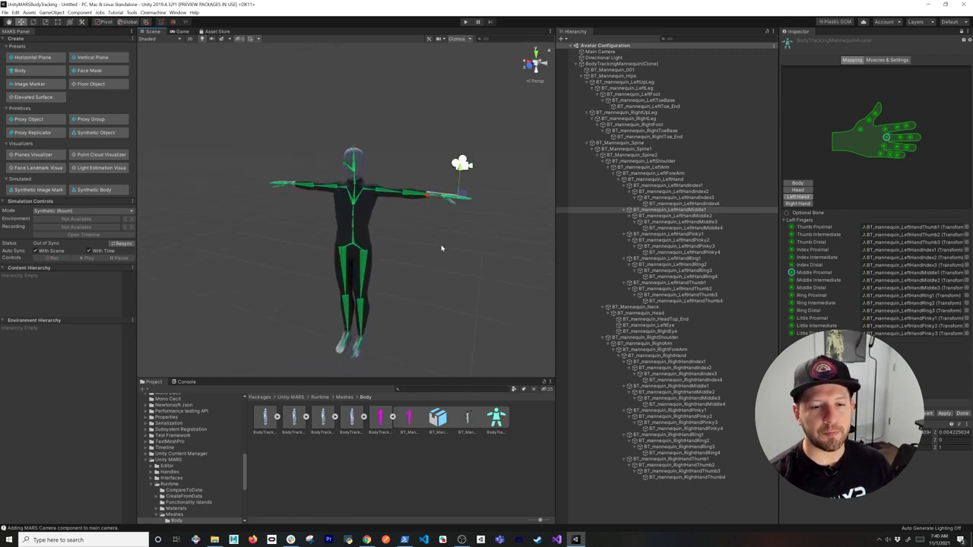
Switch to Muscles & Settings and apply the pending import settings.
click(885, 60)
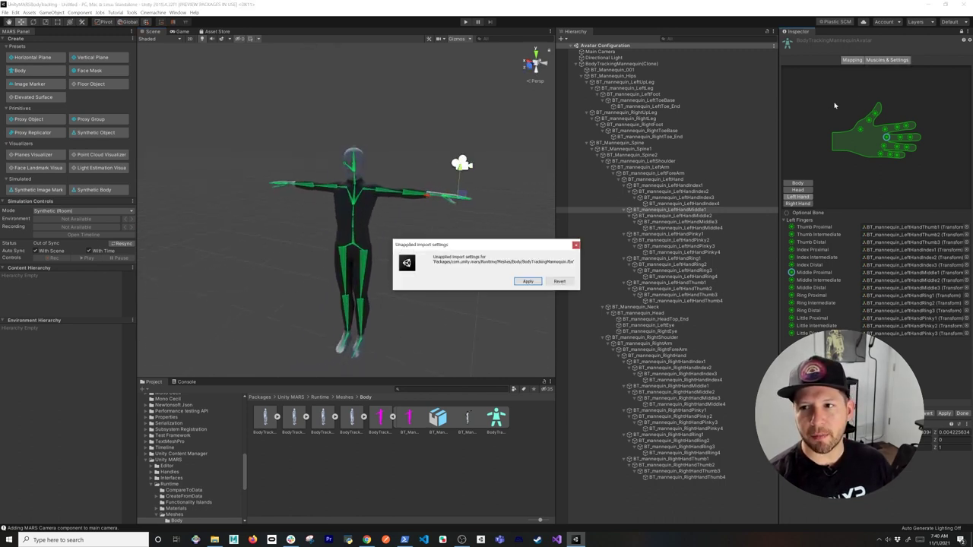
click(527, 281)
alt+drag(393, 250, 462, 232)
scroll(462, 233, up, 2)
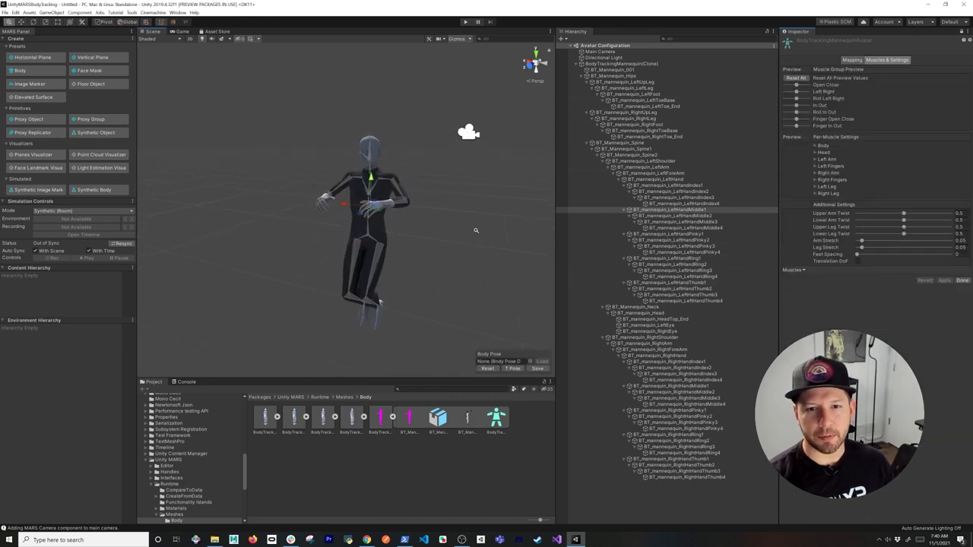
Preview the Open Close and Spine Front-Back muscle sliders, then Reset All to neutral.
mouse_move(801, 86)
mouse_down()
mouse_move(812, 86)
mouse_move(786, 90)
mouse_move(807, 92)
mouse_move(792, 91)
mouse_move(799, 109)
mouse_up()
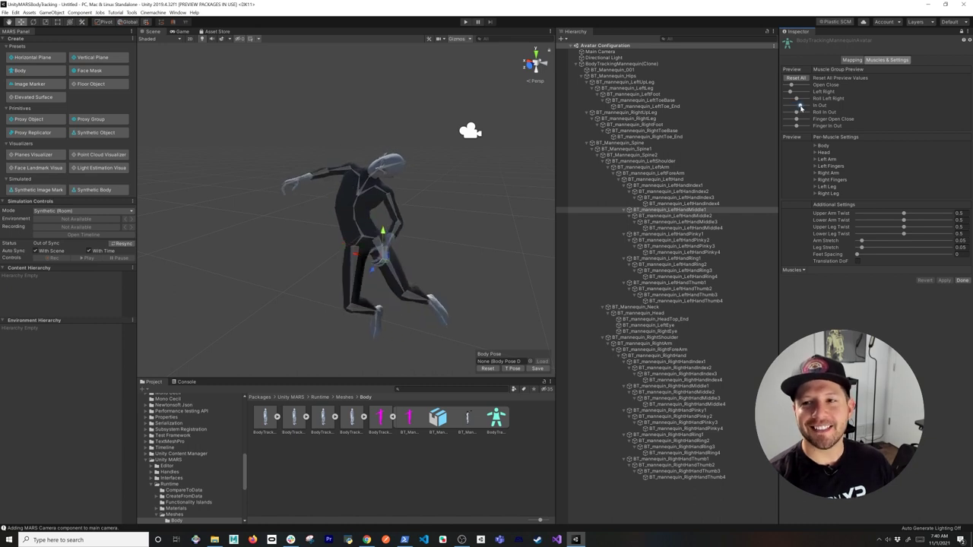
click(813, 147)
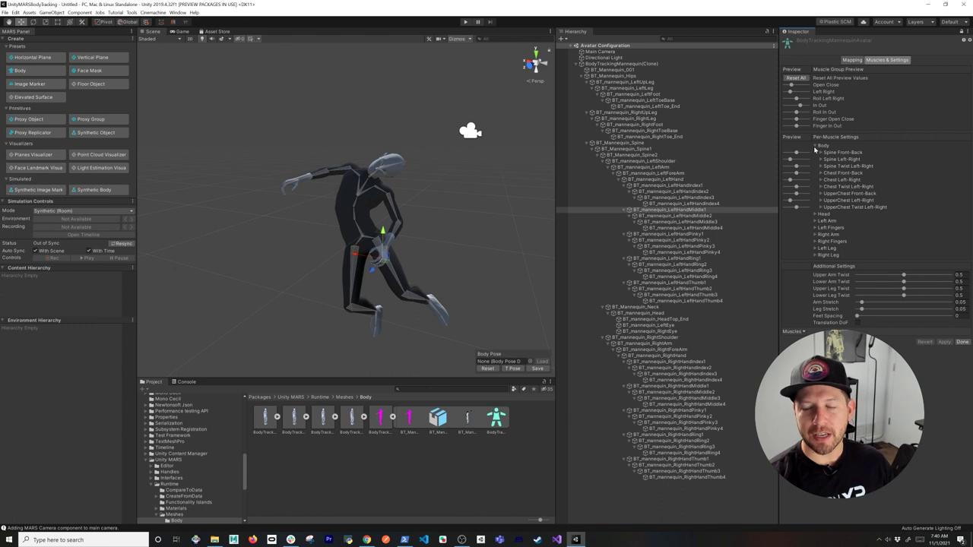
drag(797, 152, 806, 177)
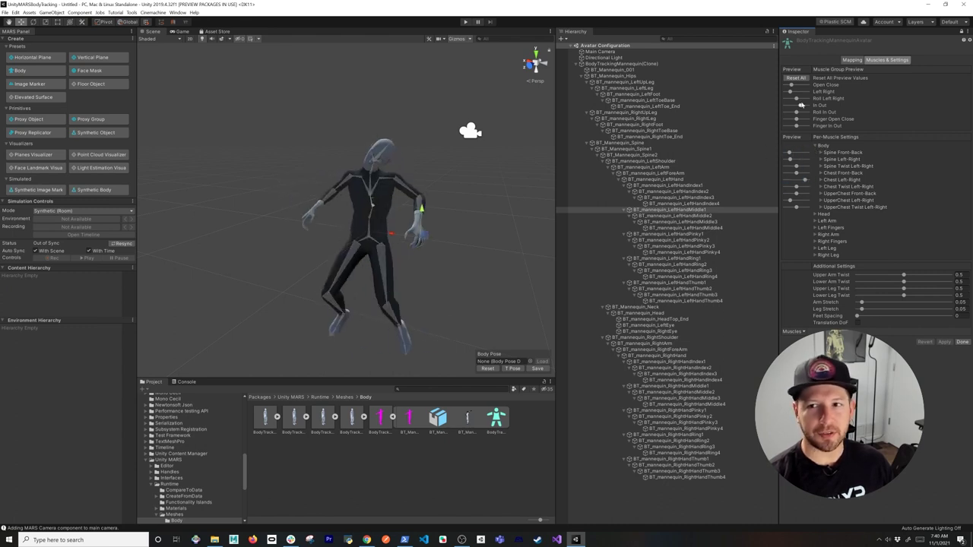
click(796, 79)
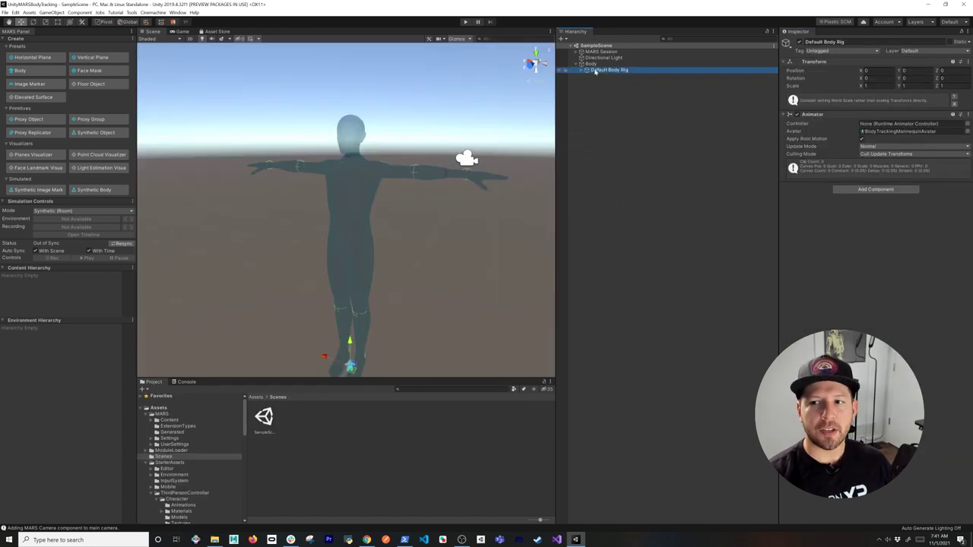
drag(583, 70, 597, 64)
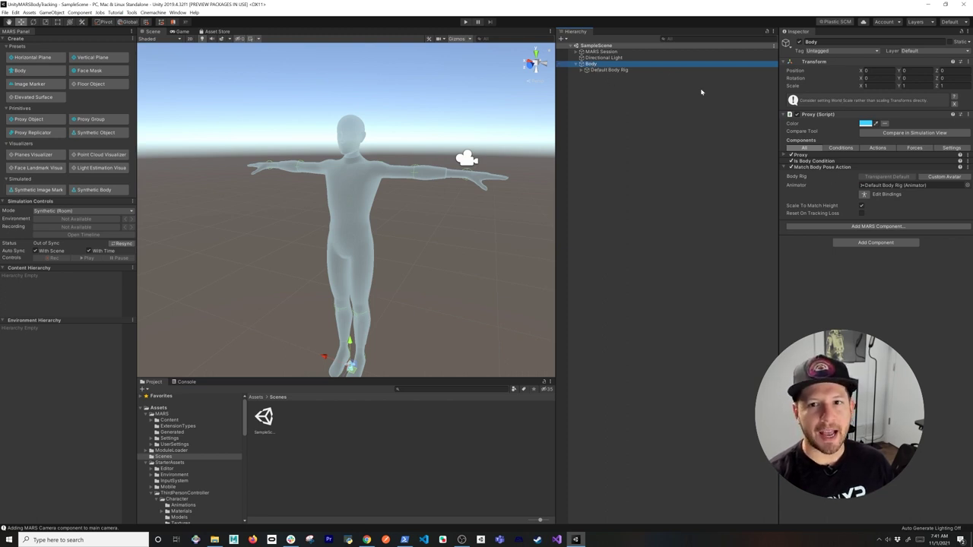
Select Default Body Rig under Body to check its BodyTrackingMannequinAvatar animator in T-pose.
click(613, 70)
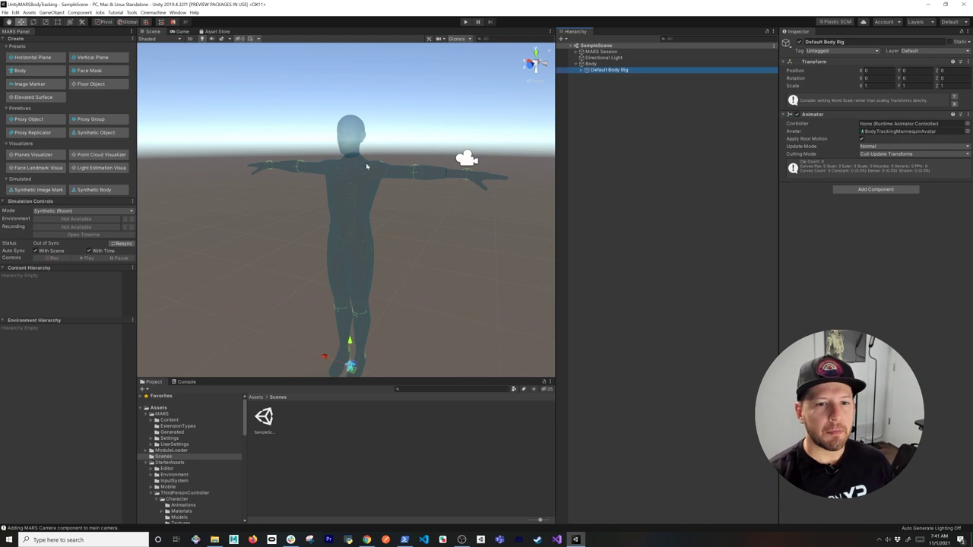
alt+drag(413, 200, 404, 225)
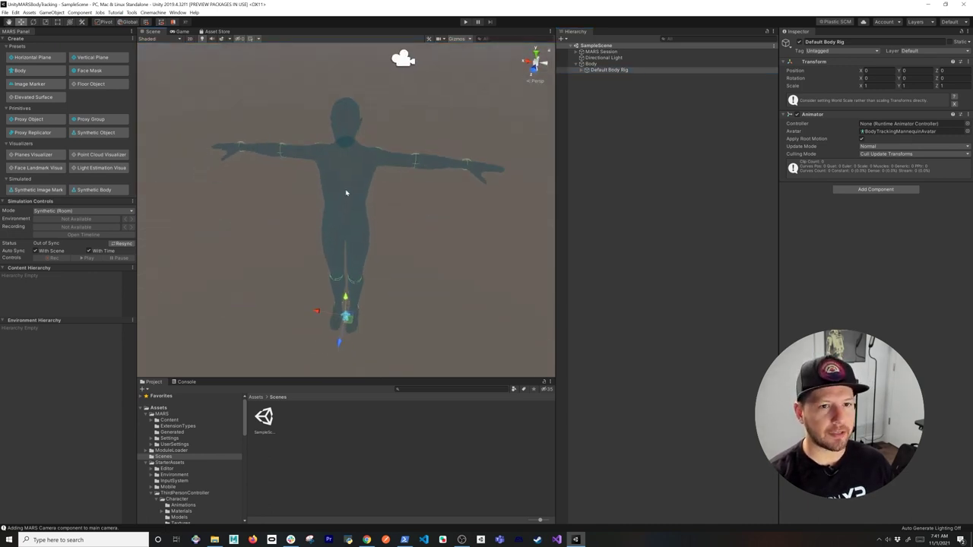
click(177, 12)
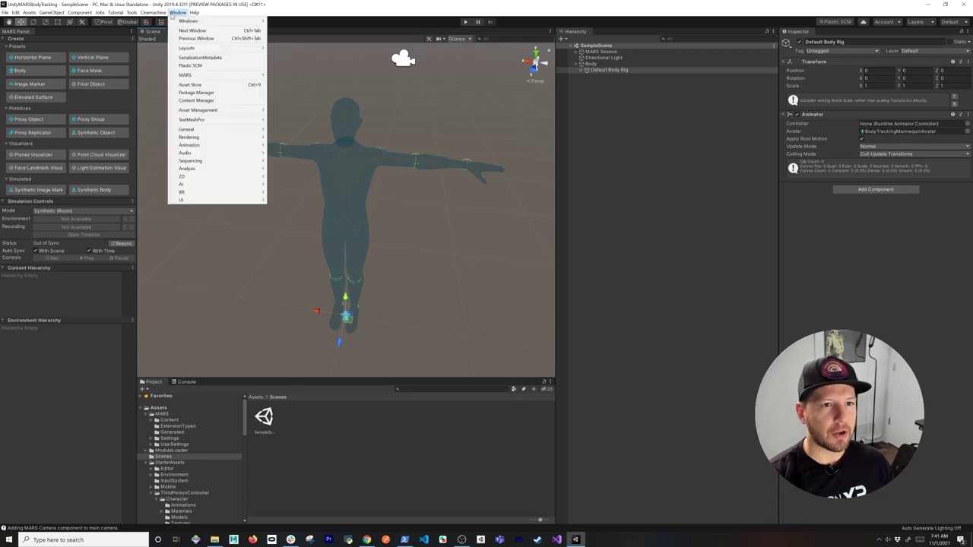
Open the MARS Simulation View and switch its environment to BodyTracking_Standing.
mouse_move(221, 75)
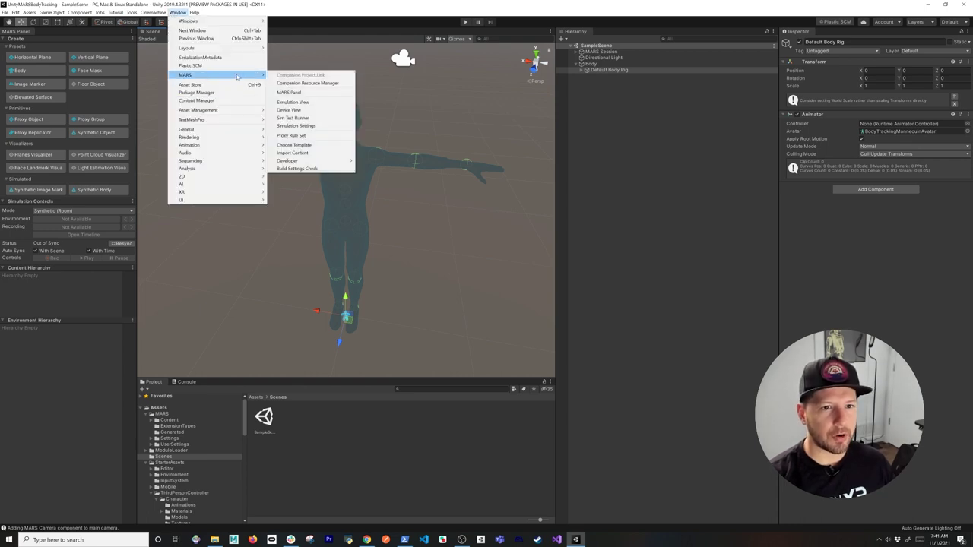
click(303, 101)
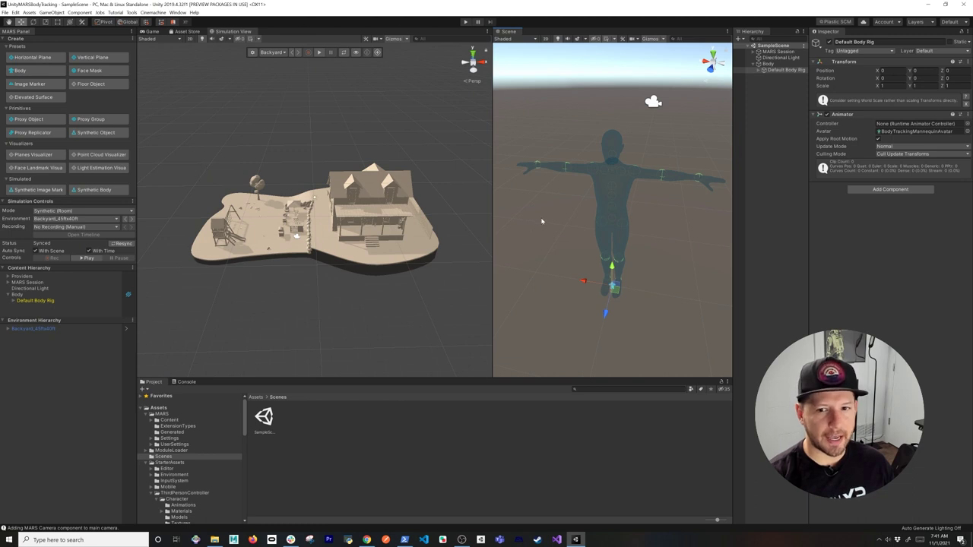
click(272, 52)
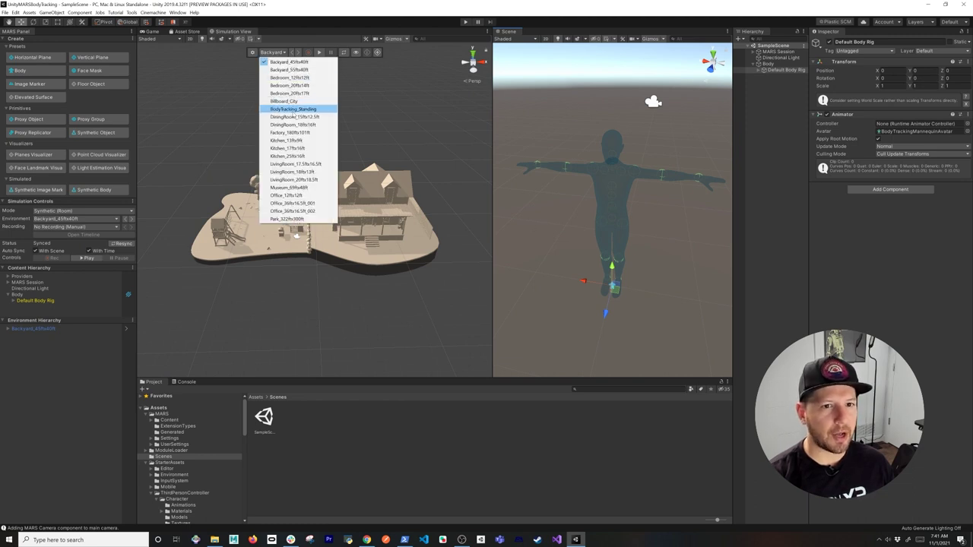
click(291, 110)
Orbit the view closer to the standing figure and select the Body proxy.
right_drag(303, 217, 401, 225)
scroll(402, 228, up, 5)
scroll(402, 231, down, 4)
middle_drag(380, 232, 306, 233)
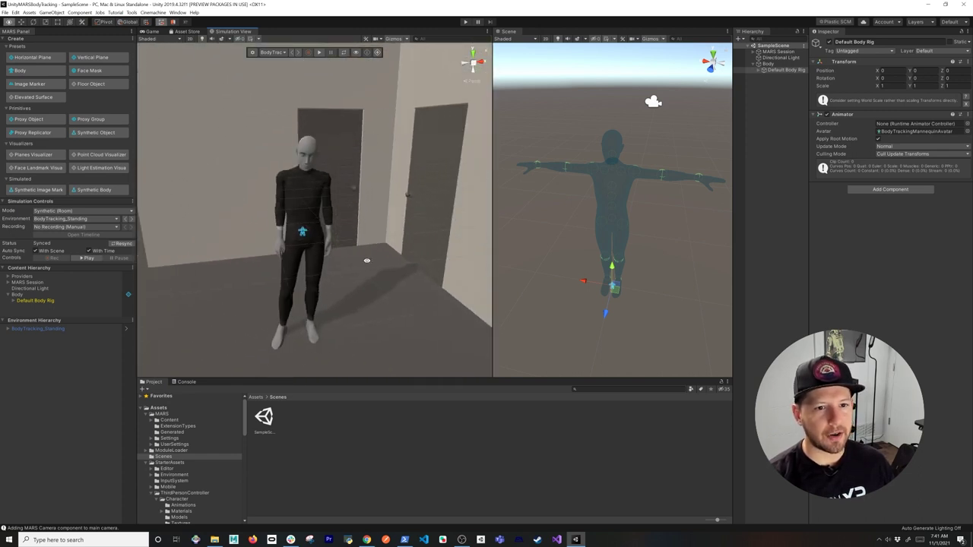
right_drag(367, 261, 308, 186)
click(308, 186)
Start the simulation and rotate the view around the figure toward the window wall.
click(319, 52)
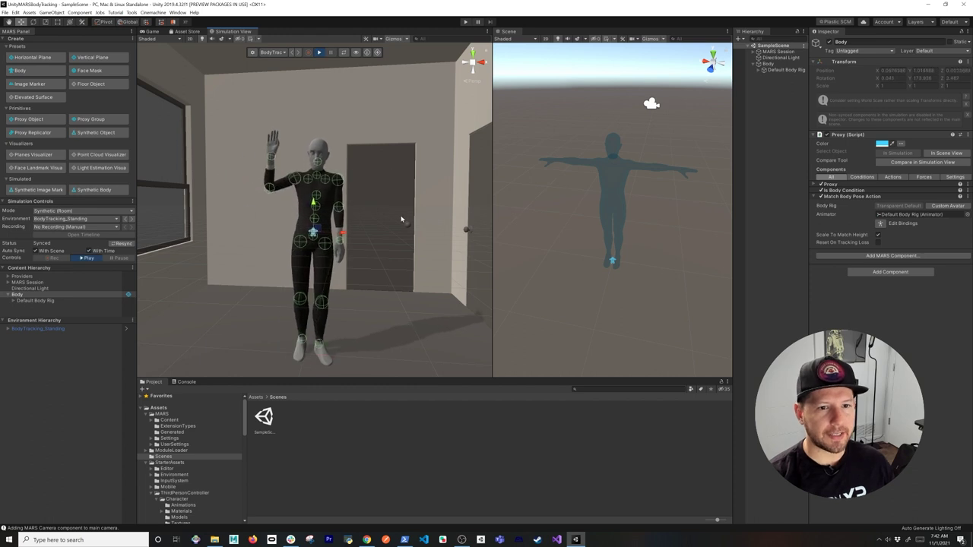
right_drag(363, 197, 410, 216)
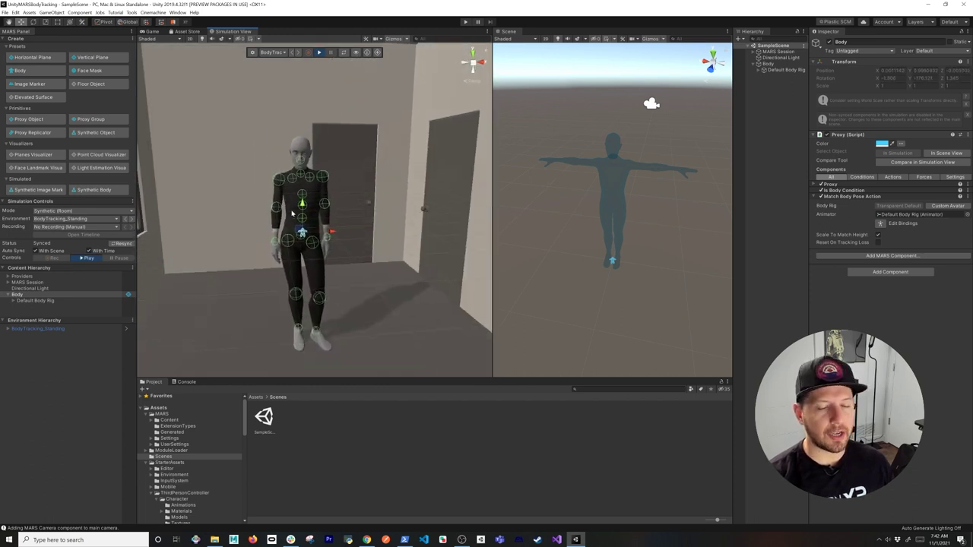
right_drag(294, 191, 348, 221)
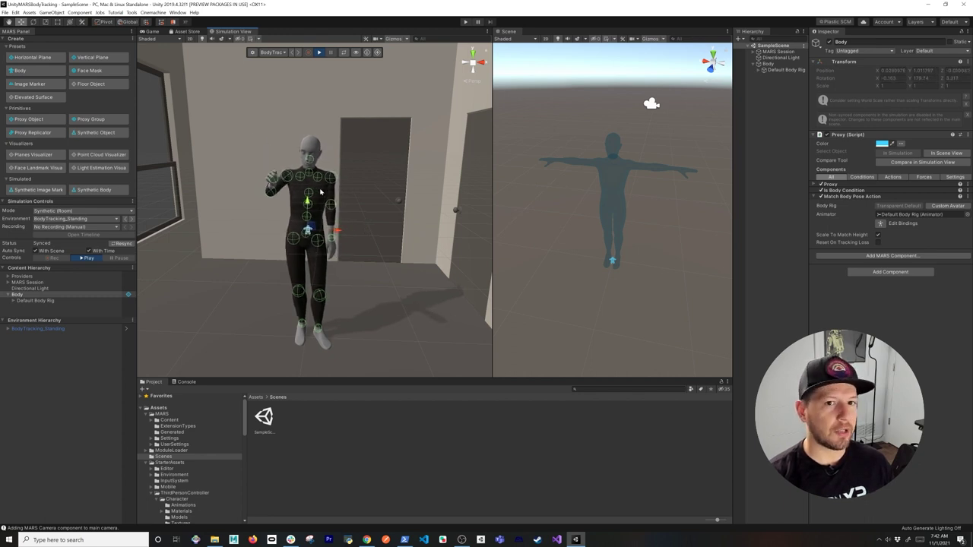
Toggle X-Ray shading on and off, then select the BodyTracking_Standing environment.
click(355, 53)
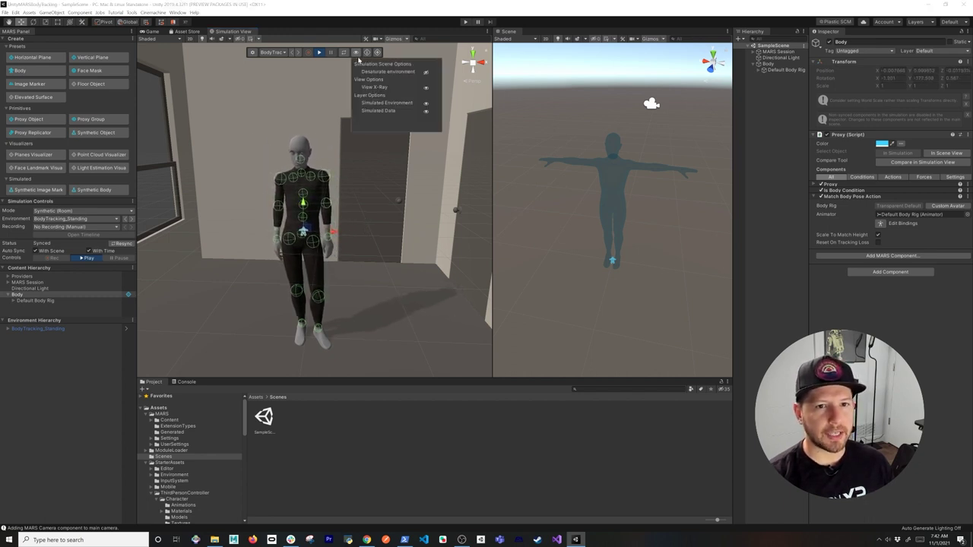
click(426, 88)
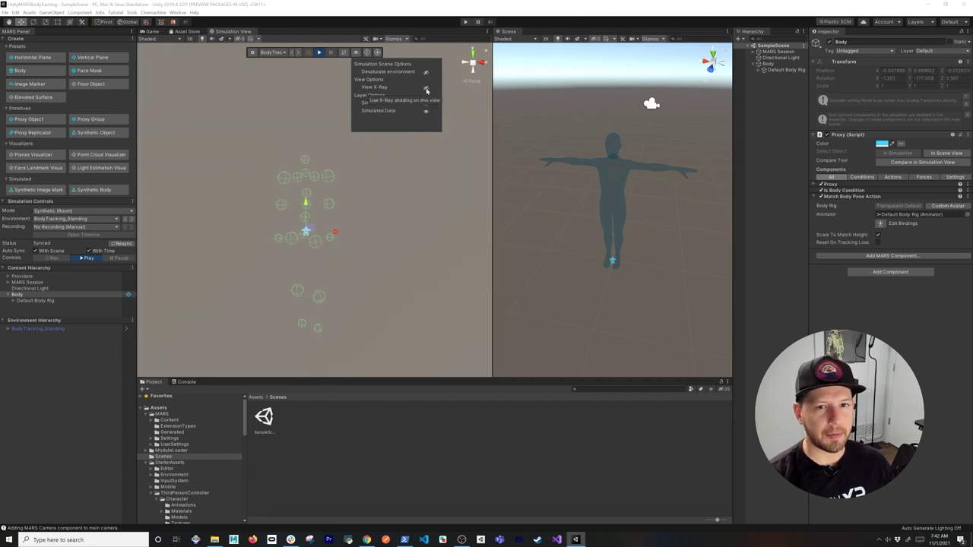
click(426, 88)
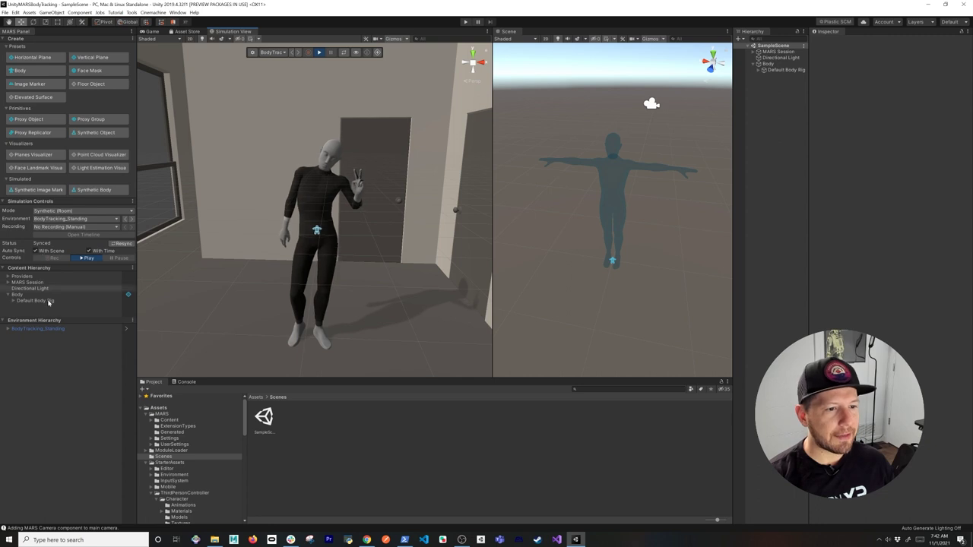
click(12, 328)
Expand Simulated Bodies > Synthetic Body Root Idle and select Synthetic Body.
click(7, 328)
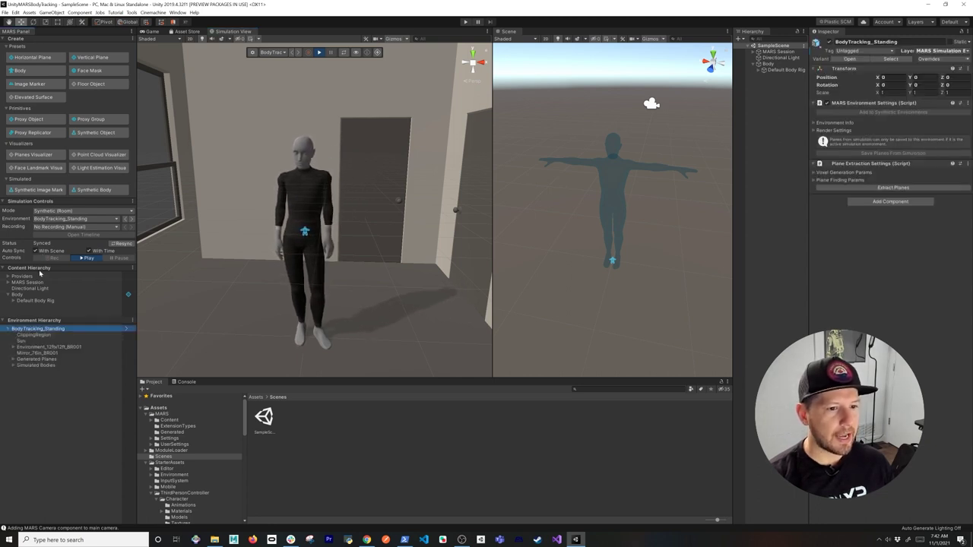
click(35, 365)
click(13, 365)
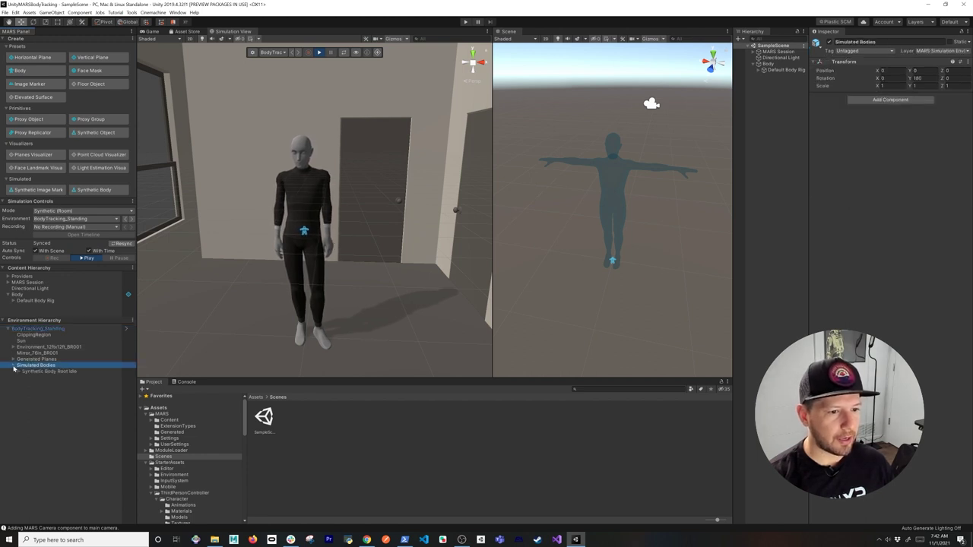
click(48, 372)
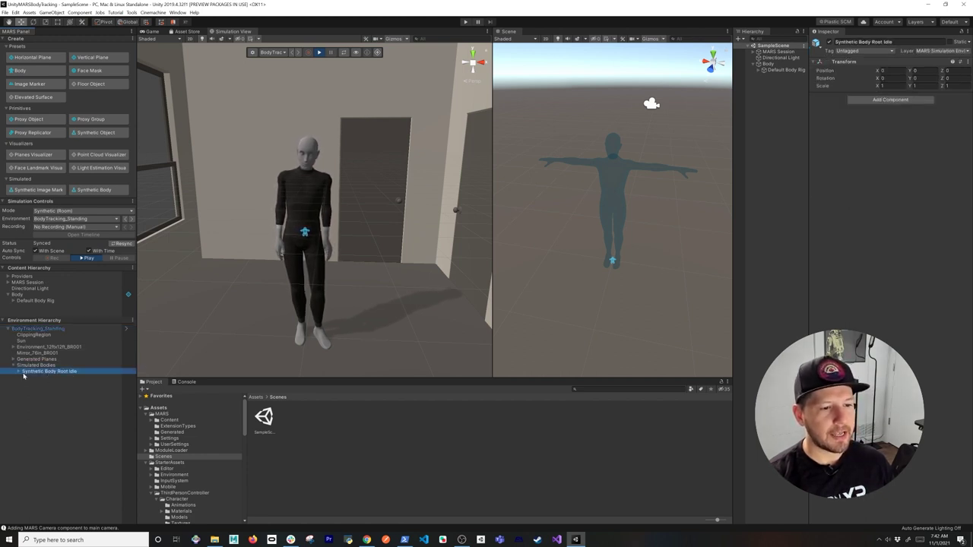
click(16, 371)
click(33, 378)
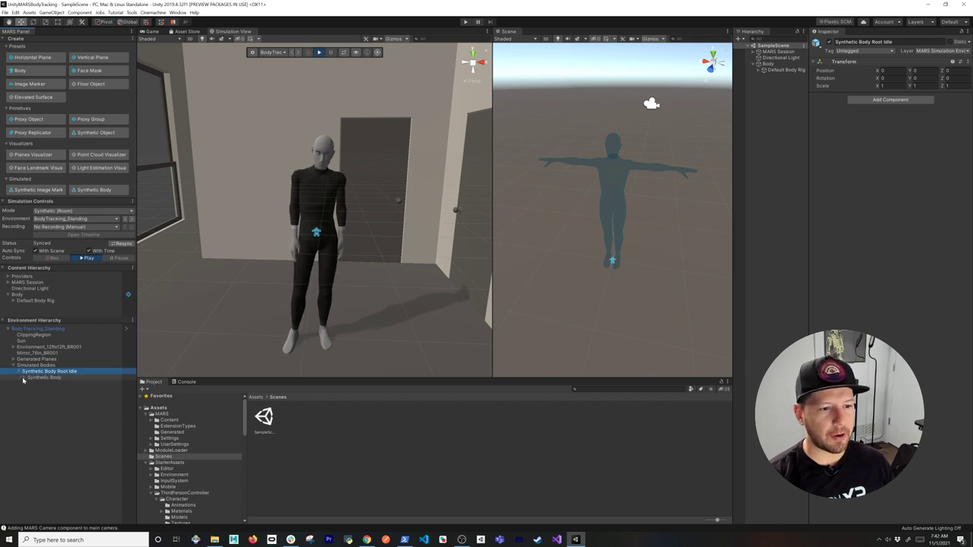
Widen the Inspector and ping the StandingTimeline asset from the Playable field.
drag(733, 258, 618, 243)
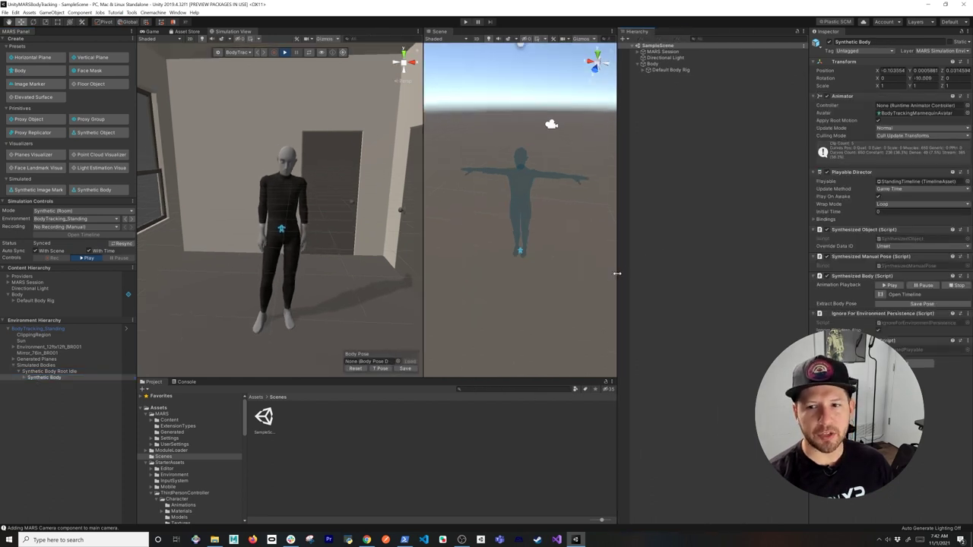
drag(806, 226, 716, 225)
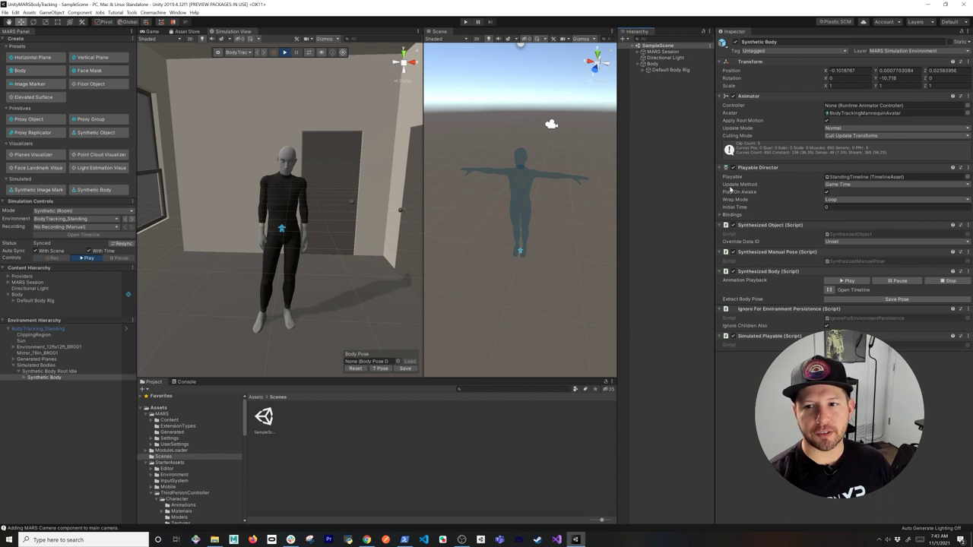
click(857, 178)
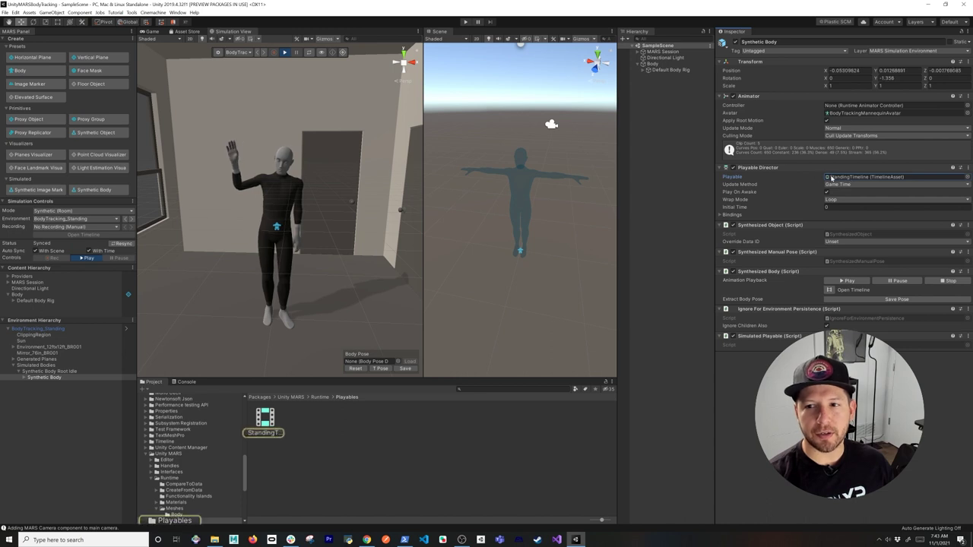
Open StandingTimeline in a Timeline window, stop playback and scrub to mid-wave.
click(853, 289)
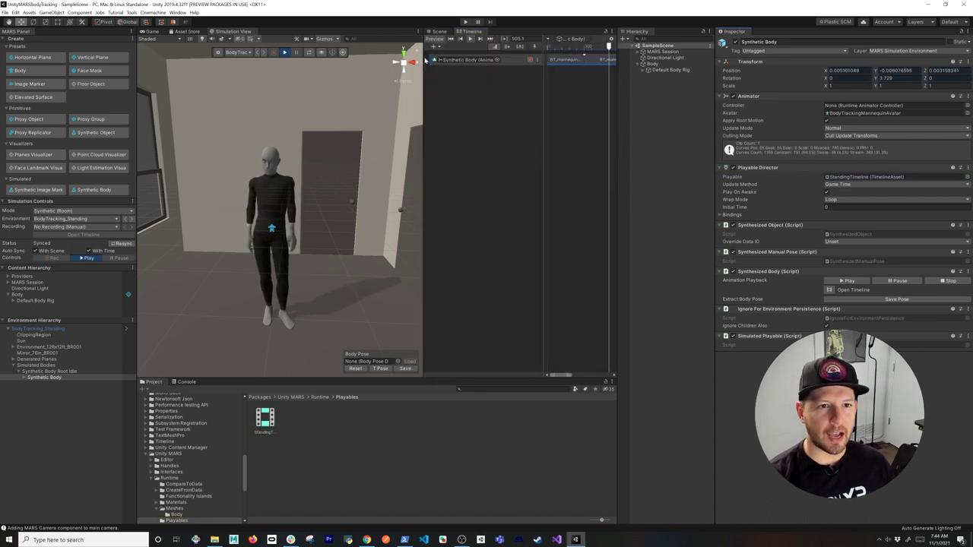
click(283, 53)
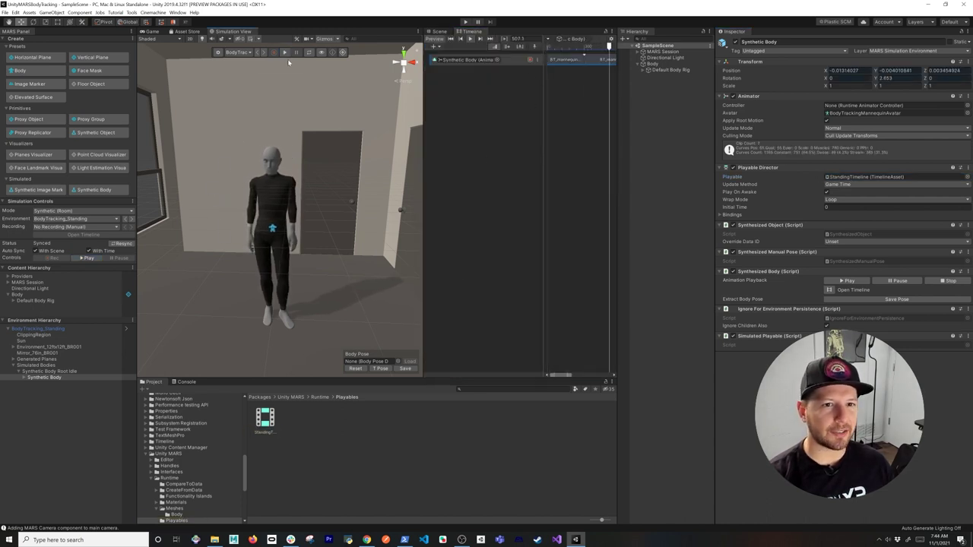
mouse_move(561, 50)
mouse_down()
mouse_move(588, 48)
mouse_move(551, 48)
mouse_move(592, 52)
mouse_move(559, 53)
mouse_move(568, 53)
mouse_up()
click(844, 178)
Dock the Timeline below the views and inspect the BT_mannequin_Wave and BT_mannequin_Idle clips.
drag(471, 31, 346, 282)
click(370, 314)
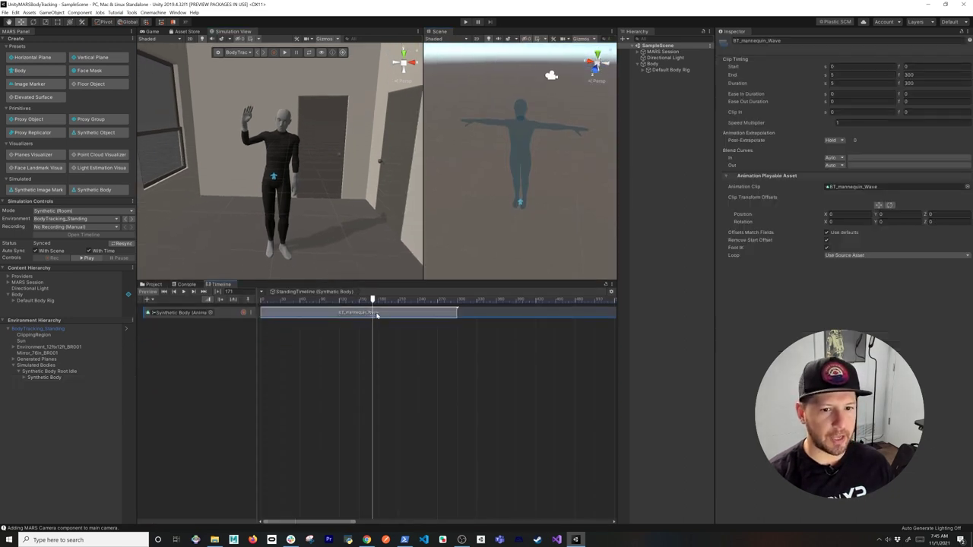
click(458, 318)
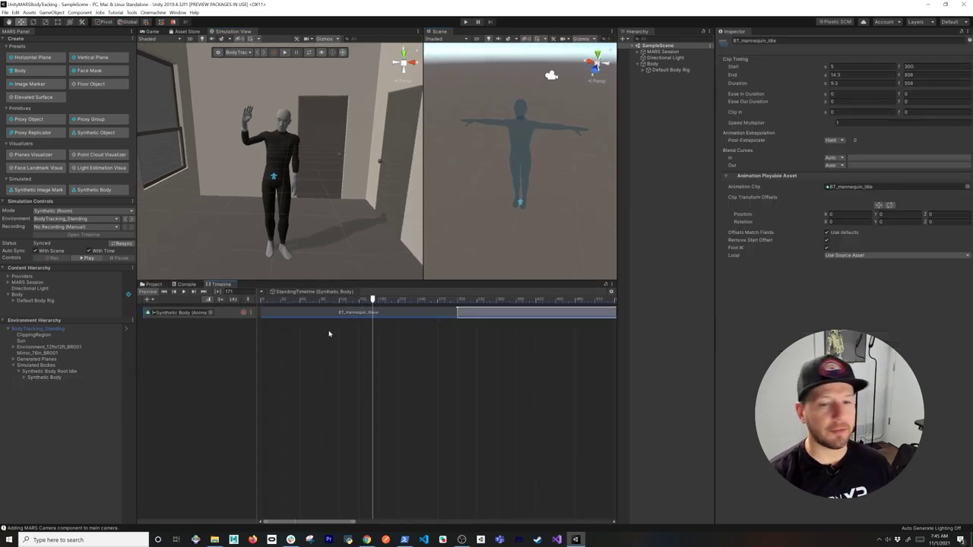
click(354, 311)
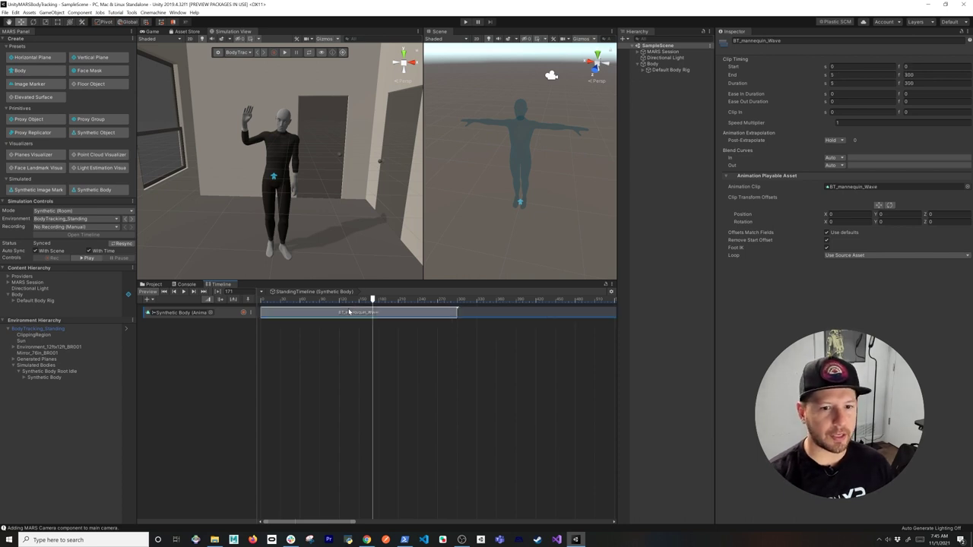